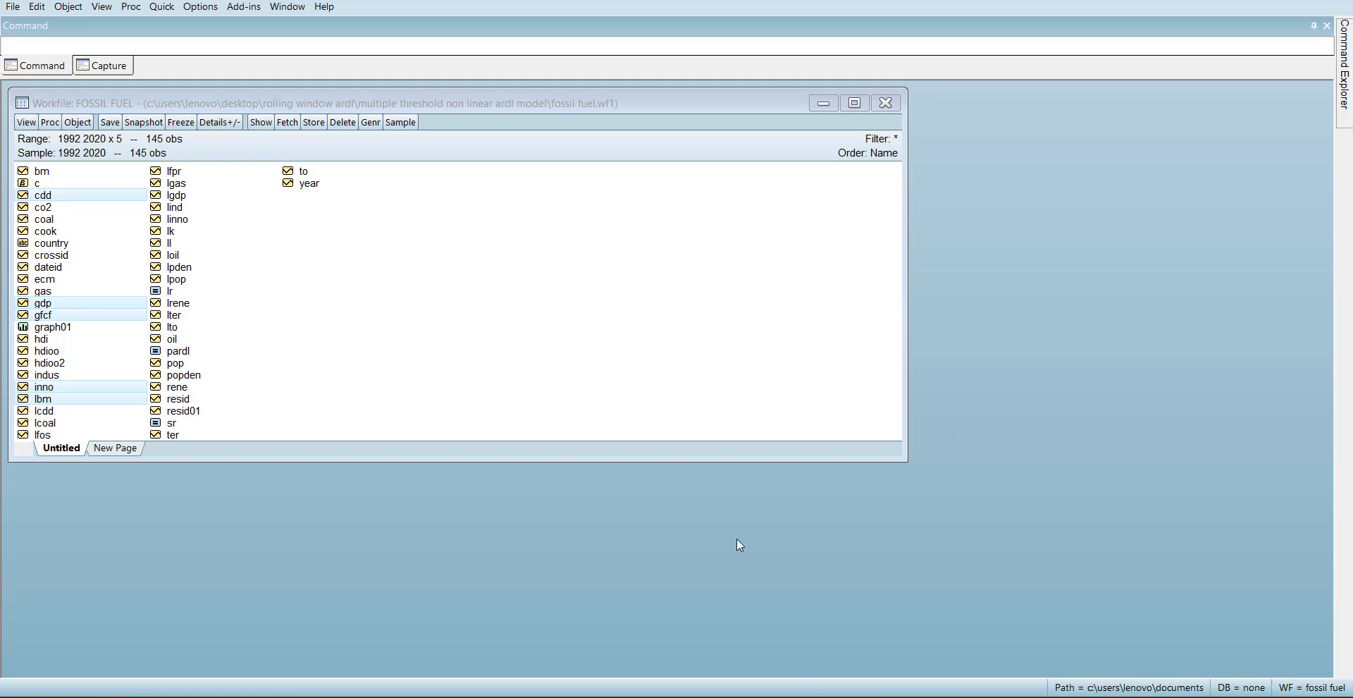
Start a PMG/ARDL equation from the selected series, clear its variable list, then cancel
{"action": "right_click", "coordinate": [37, 318]}
{"action": "mouse_move", "coordinate": [178, 323]}
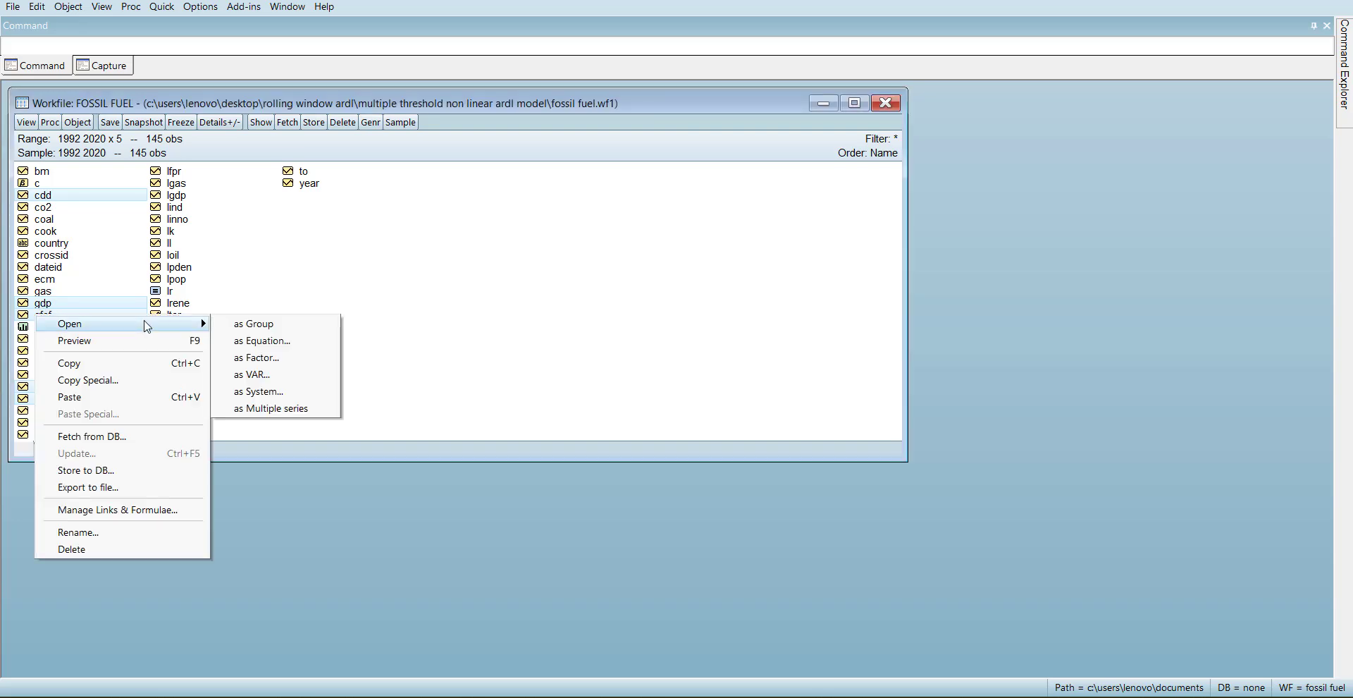
{"action": "left_click", "coordinate": [281, 341]}
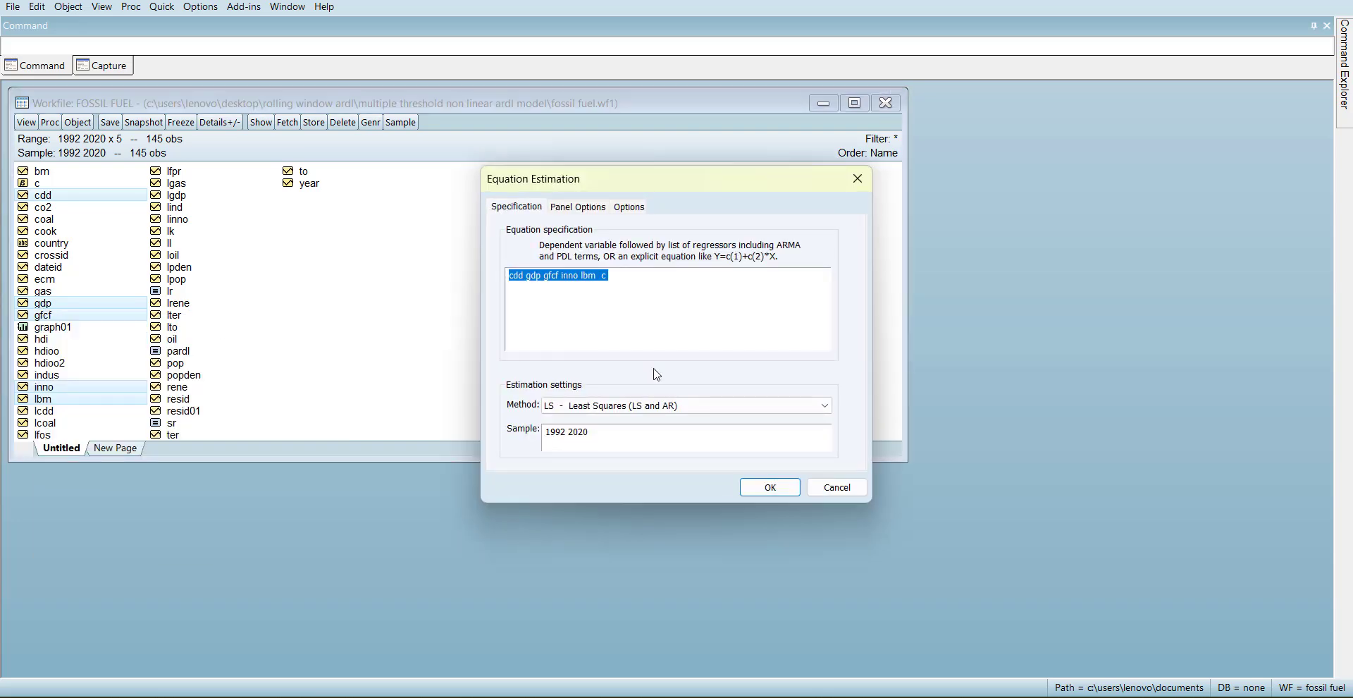
{"action": "left_click", "coordinate": [649, 407]}
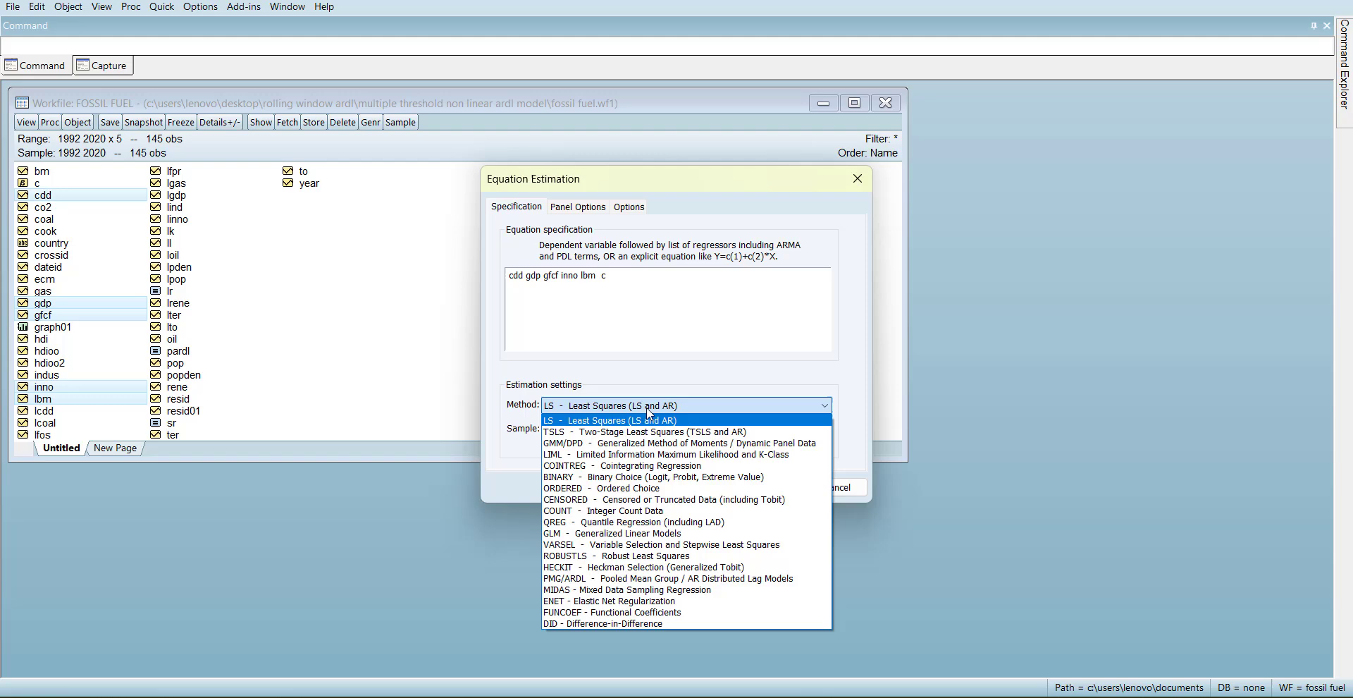
{"action": "left_click", "coordinate": [599, 579]}
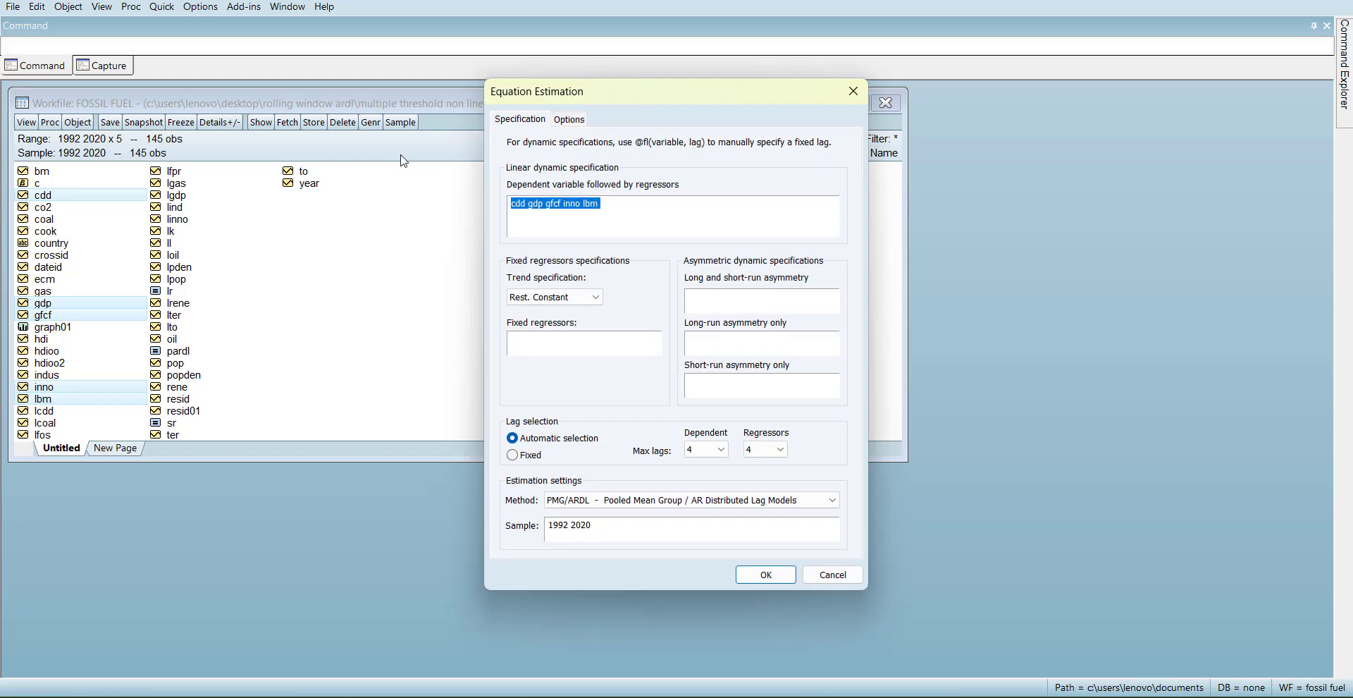
{"action": "left_click", "coordinate": [628, 217]}
{"action": "key", "text": "ctrl+a"}
{"action": "key", "text": "BackSpace"}
{"action": "key", "text": "Escape"}
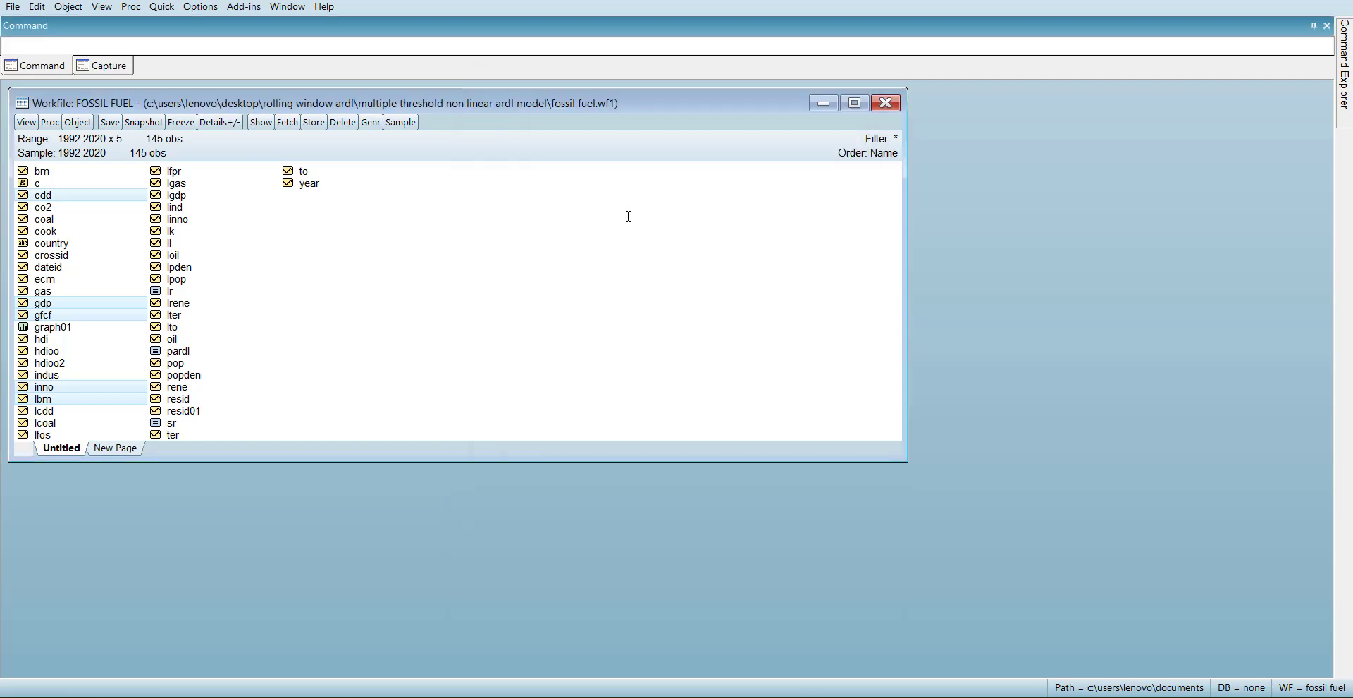
Reopen the series as a PMG/ARDL equation with cdd gdp gfcf inno as linear regressors
{"action": "right_click", "coordinate": [104, 321]}
{"action": "mouse_move", "coordinate": [272, 330]}
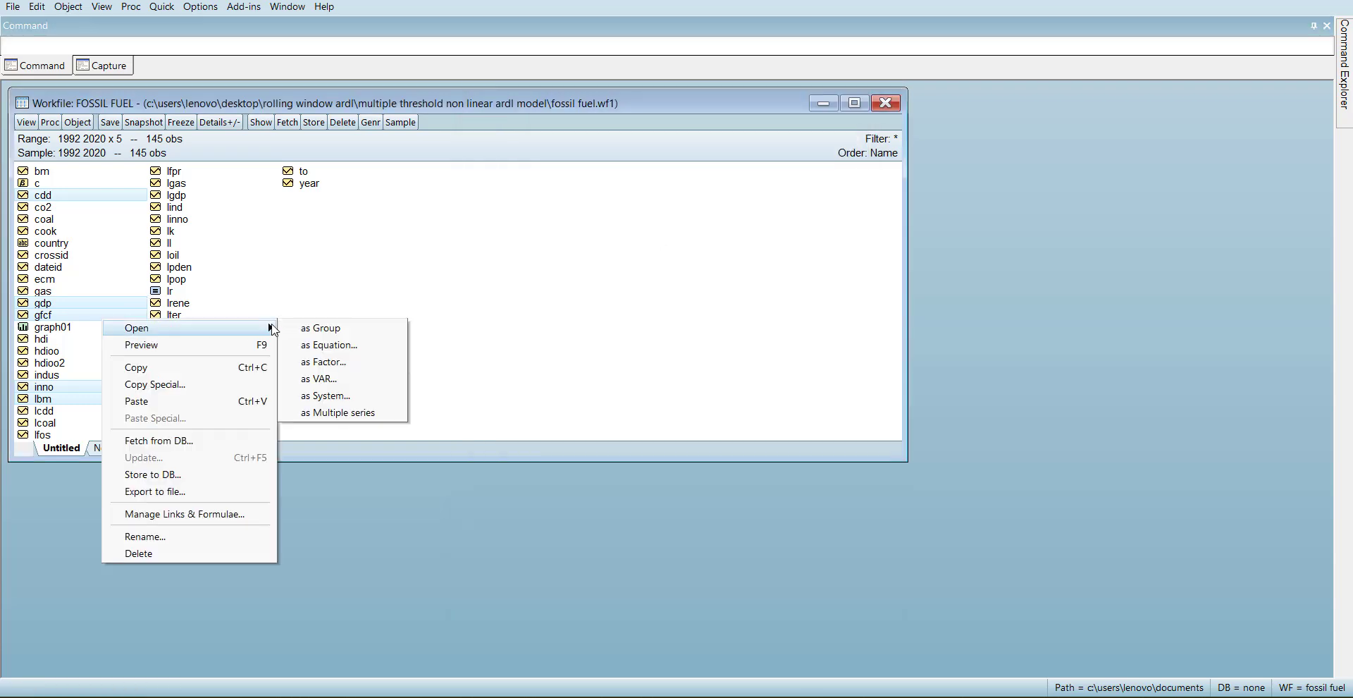
{"action": "left_click", "coordinate": [324, 346]}
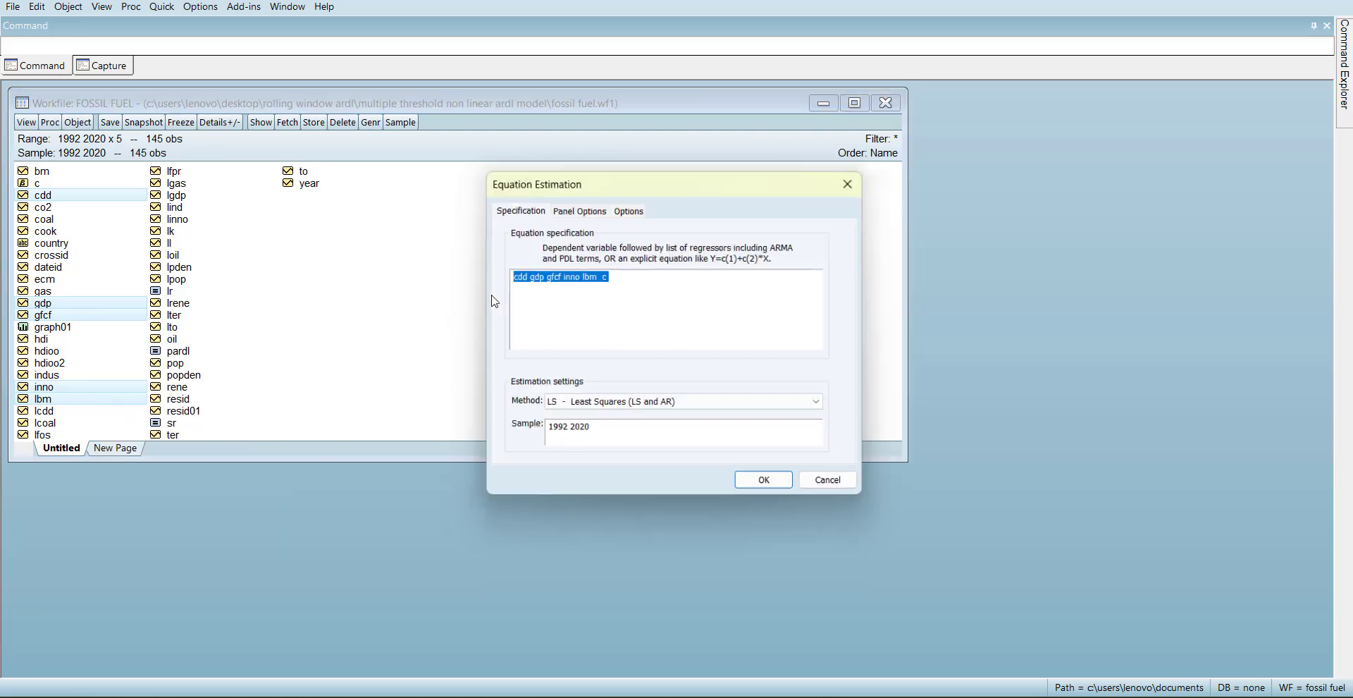
{"action": "left_click", "coordinate": [635, 289]}
{"action": "left_click", "coordinate": [617, 405]}
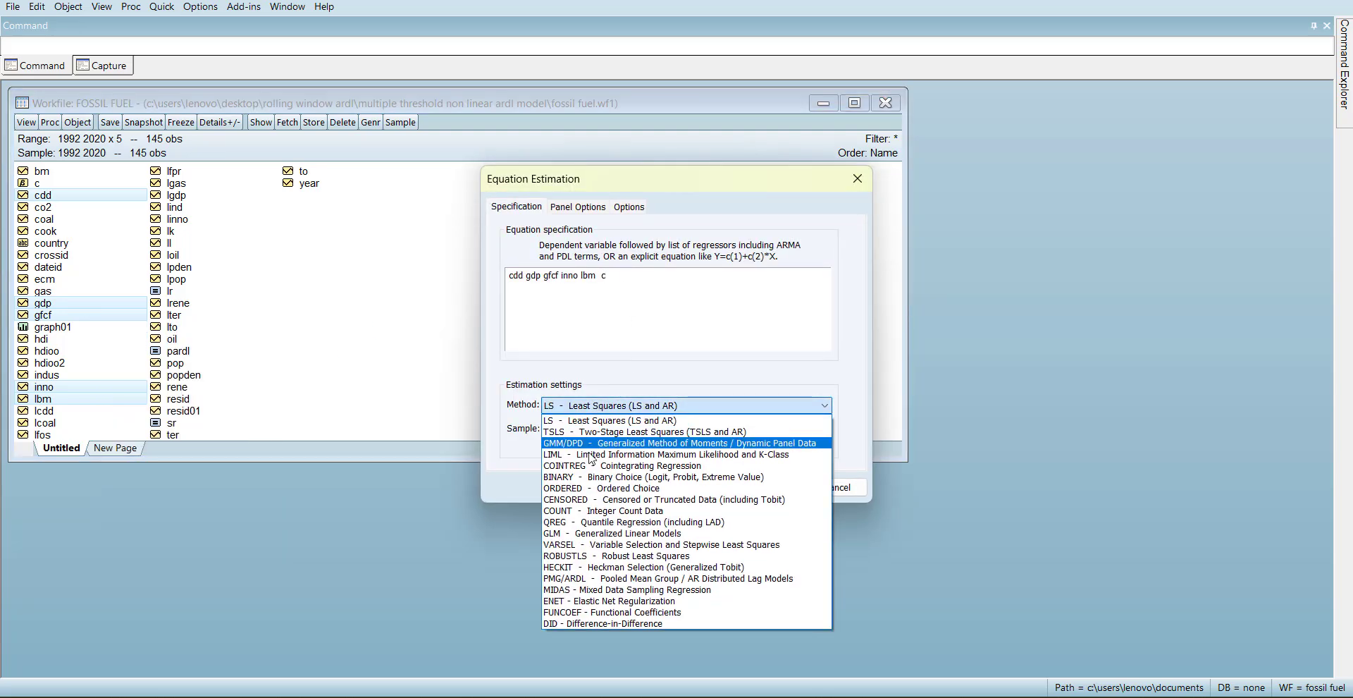
{"action": "left_click", "coordinate": [585, 578]}
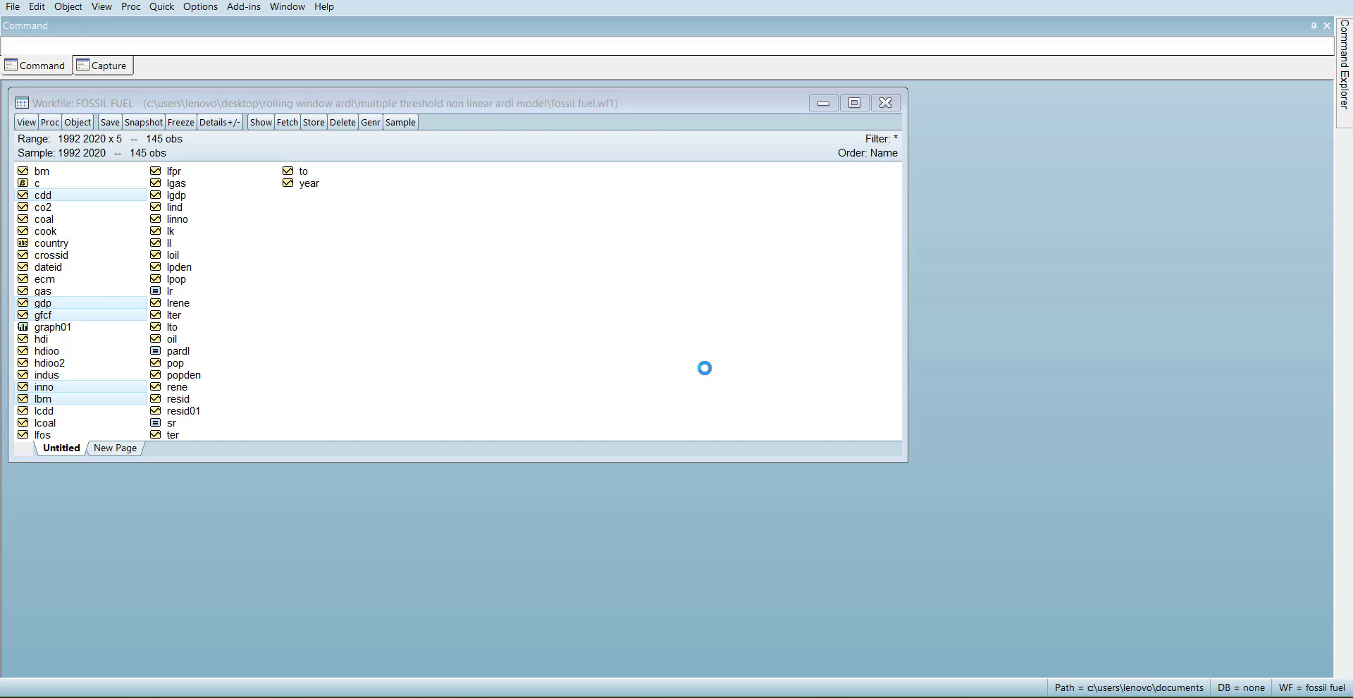
{"action": "left_click", "coordinate": [665, 225]}
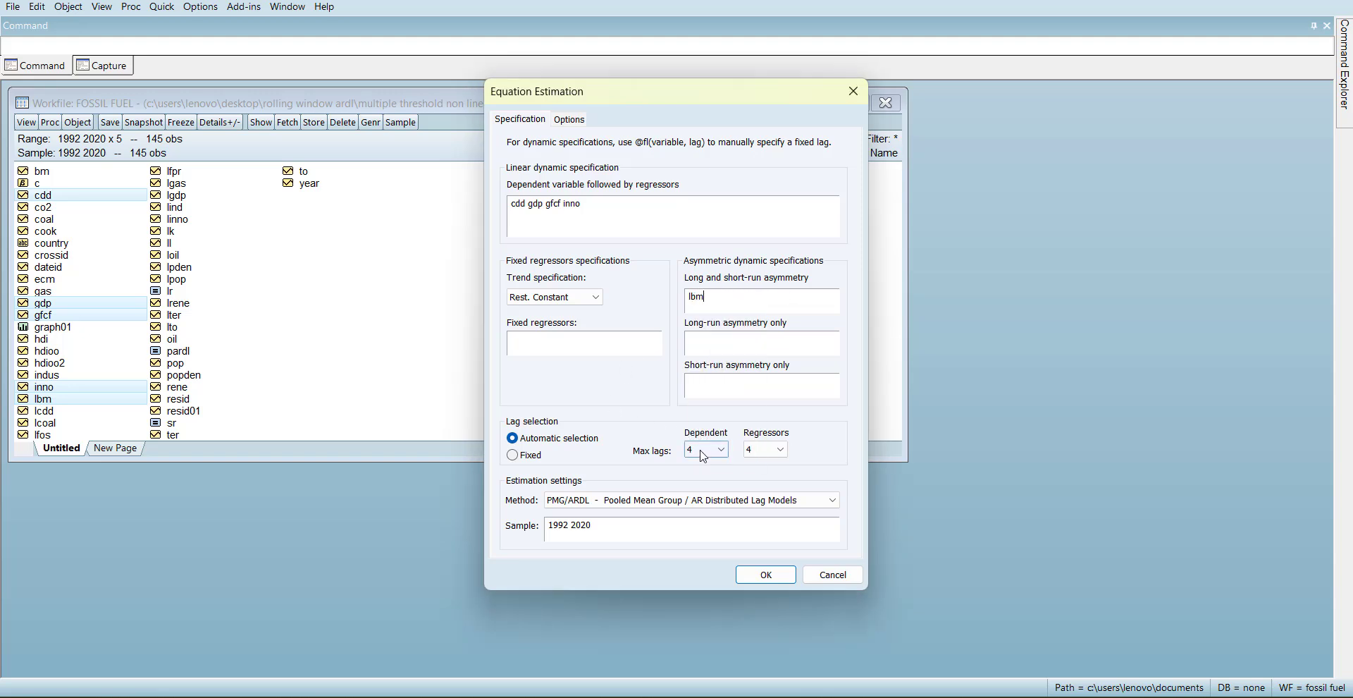
Set dependent max lags to 1 and regressor max lags to 2, then estimate the model
{"action": "left_click", "coordinate": [705, 450]}
{"action": "left_click", "coordinate": [702, 463]}
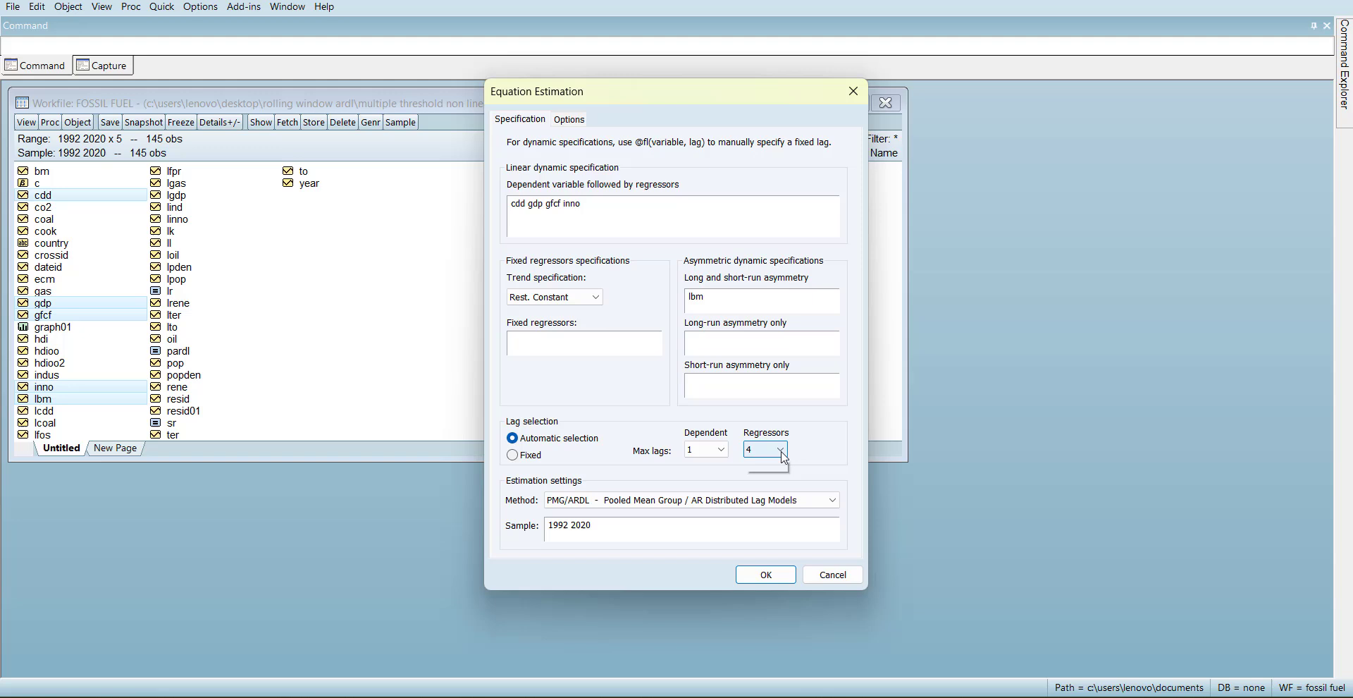
{"action": "left_click", "coordinate": [766, 450]}
{"action": "left_click", "coordinate": [764, 474]}
{"action": "left_click", "coordinate": [765, 449]}
{"action": "left_click", "coordinate": [751, 487]}
{"action": "left_click", "coordinate": [749, 580]}
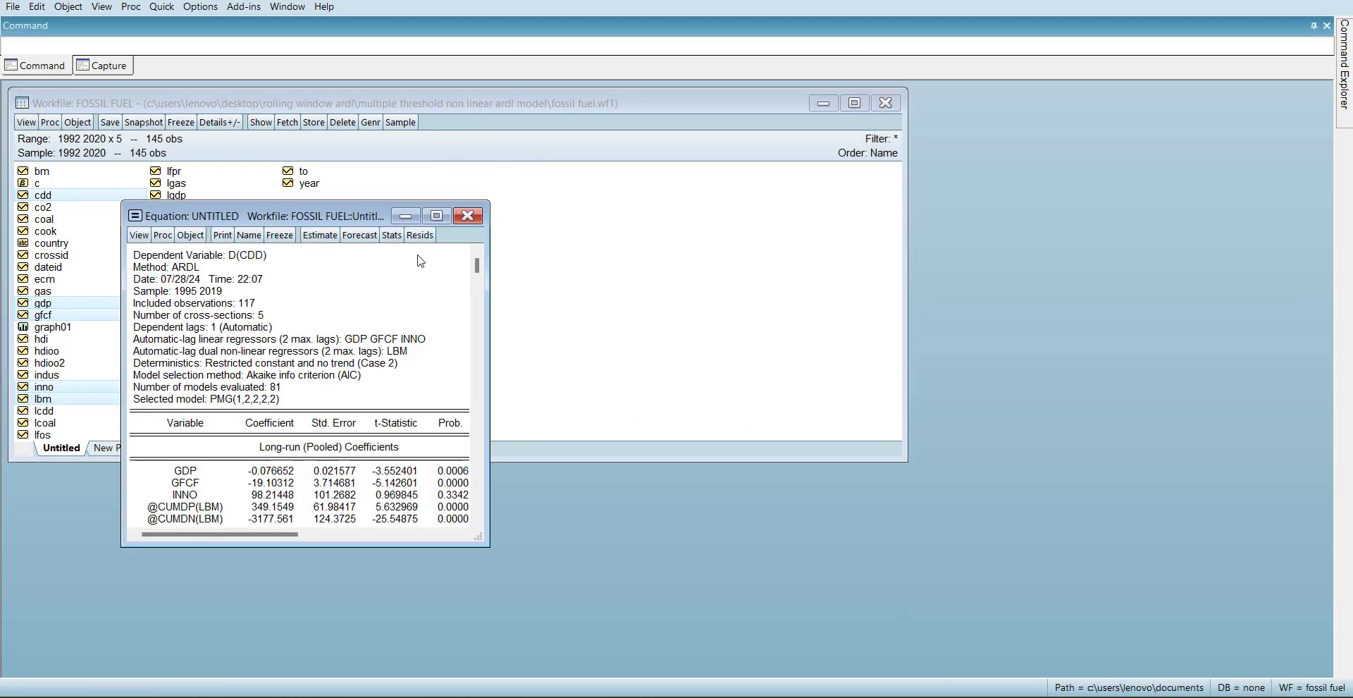
{"action": "left_click", "coordinate": [429, 213]}
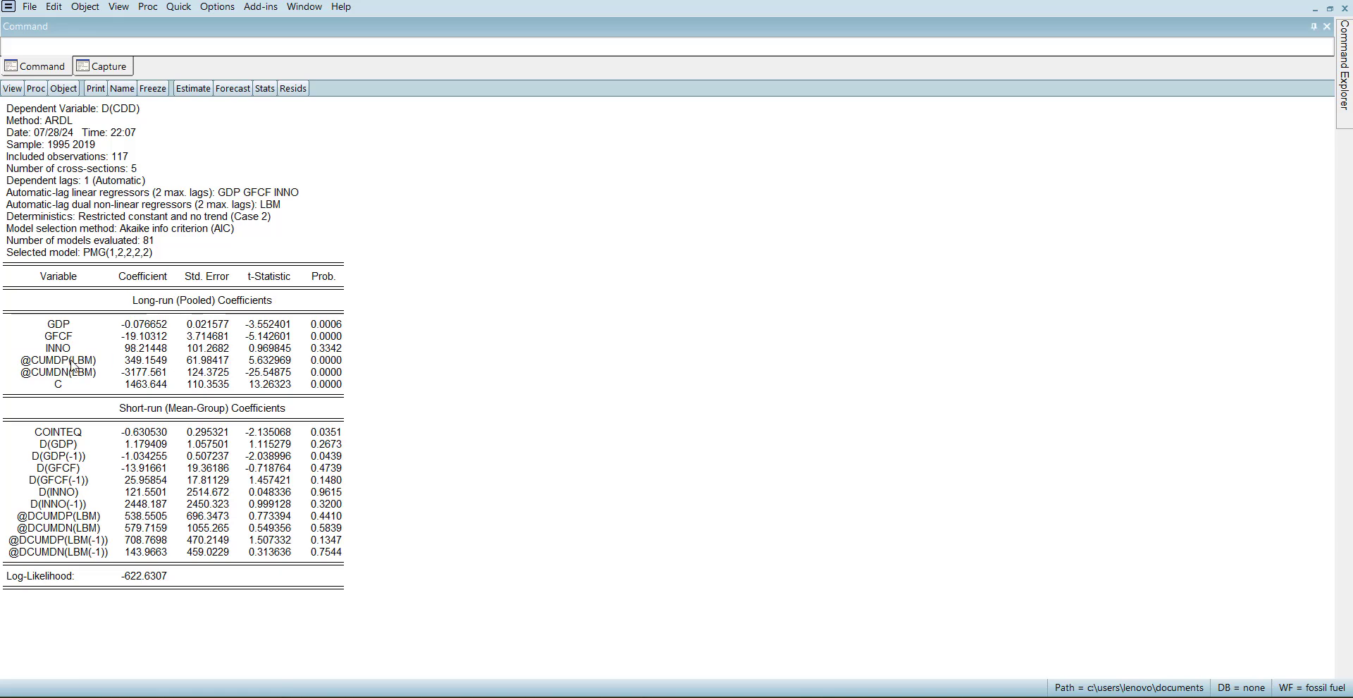
{"action": "left_click", "coordinate": [70, 361]}
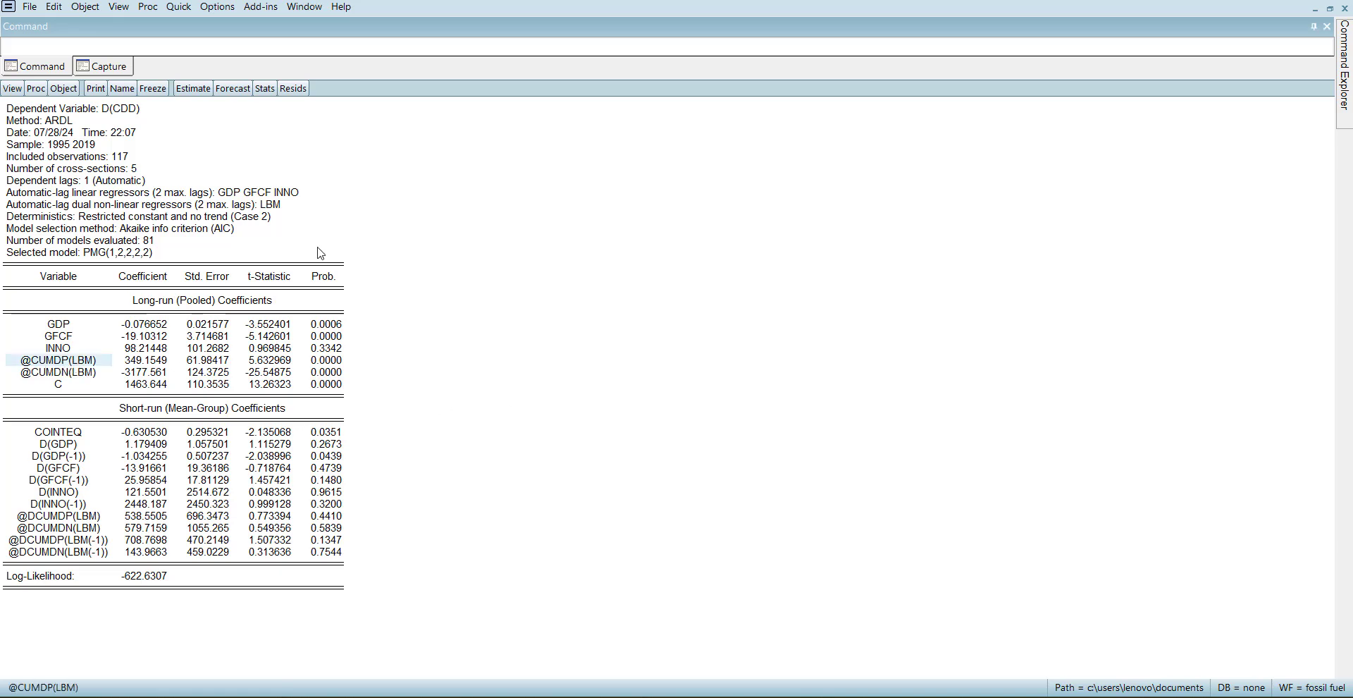
{"action": "left_click", "coordinate": [1330, 8]}
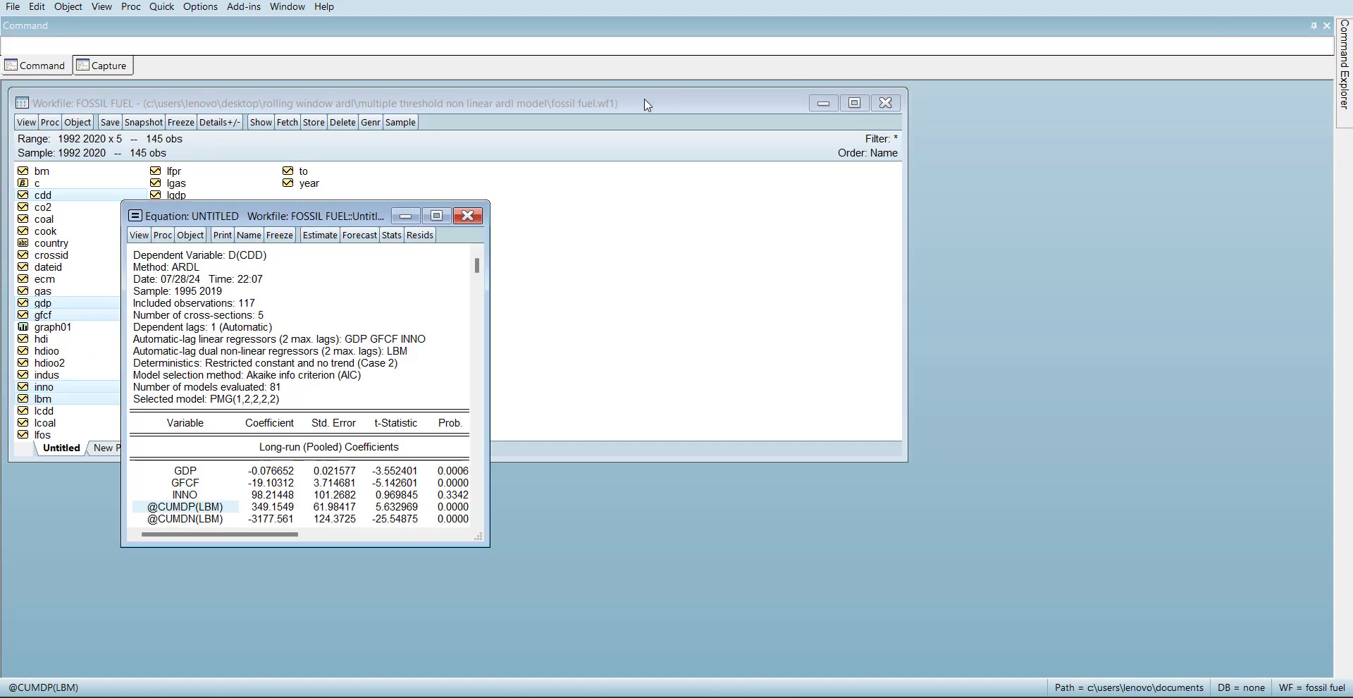
{"action": "left_click_drag", "start_coordinate": [322, 226], "coordinate": [867, 248]}
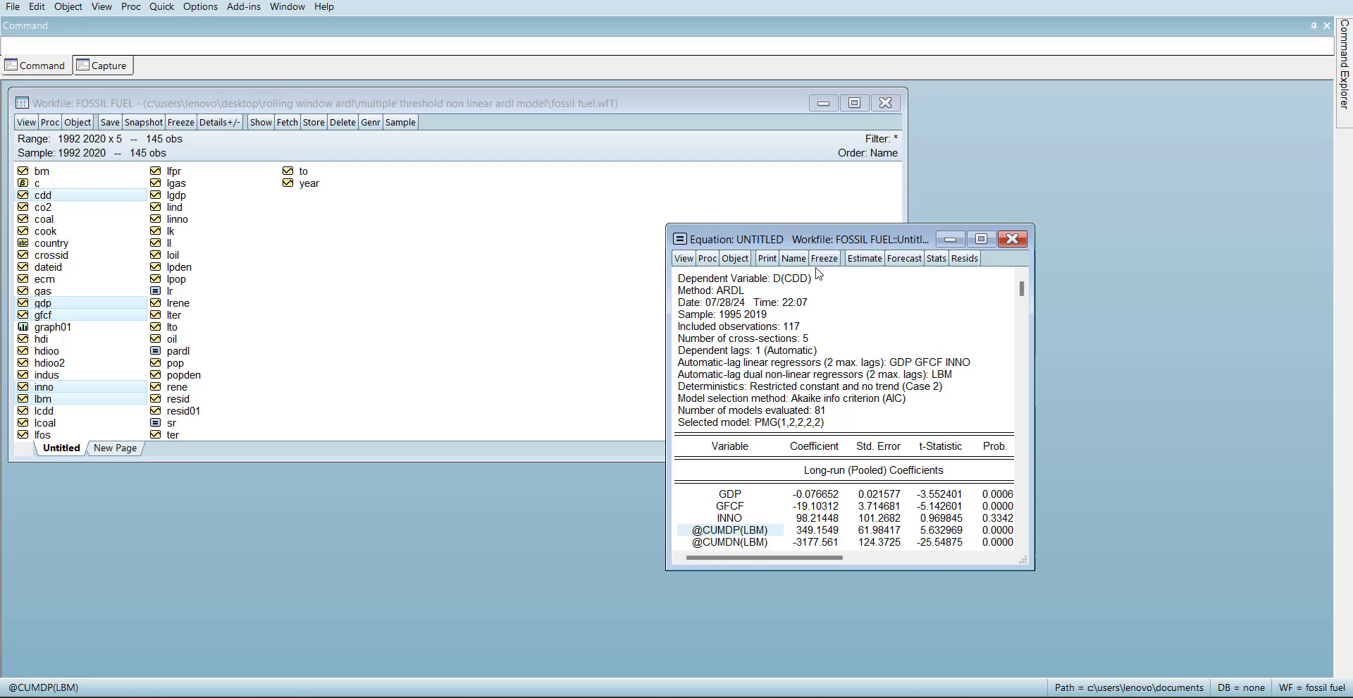
Save the equation as eq01 and estimate a median QREG of cdd on gdp, gfcf, inno, lbm
{"action": "left_click", "coordinate": [794, 258]}
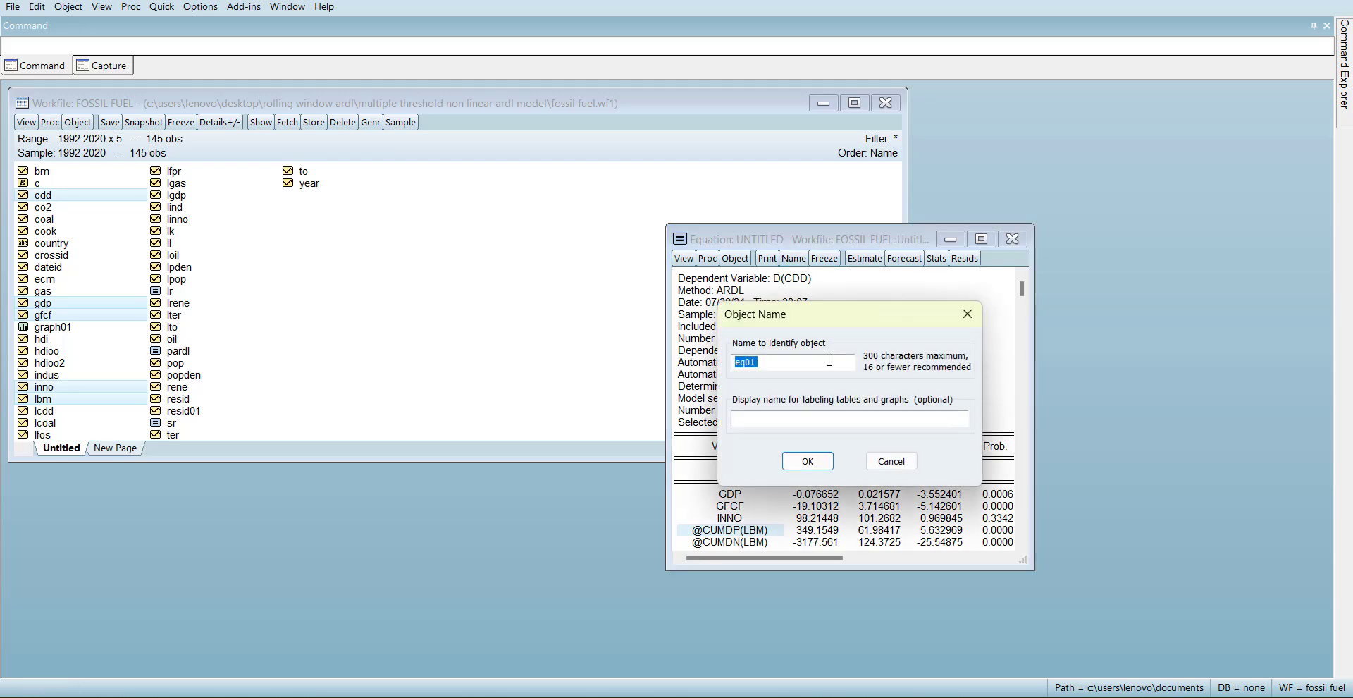
{"action": "left_click", "coordinate": [808, 461]}
{"action": "right_click", "coordinate": [45, 320]}
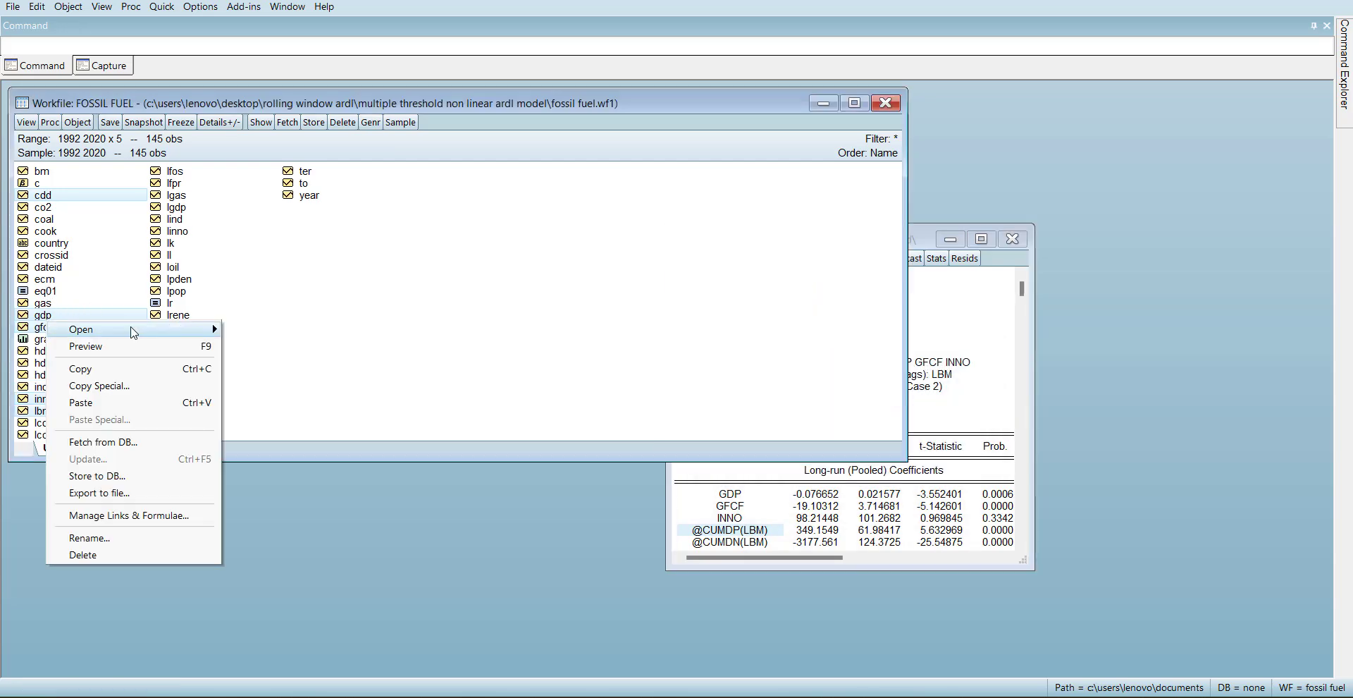
{"action": "mouse_move", "coordinate": [135, 331]}
{"action": "left_click", "coordinate": [302, 349]}
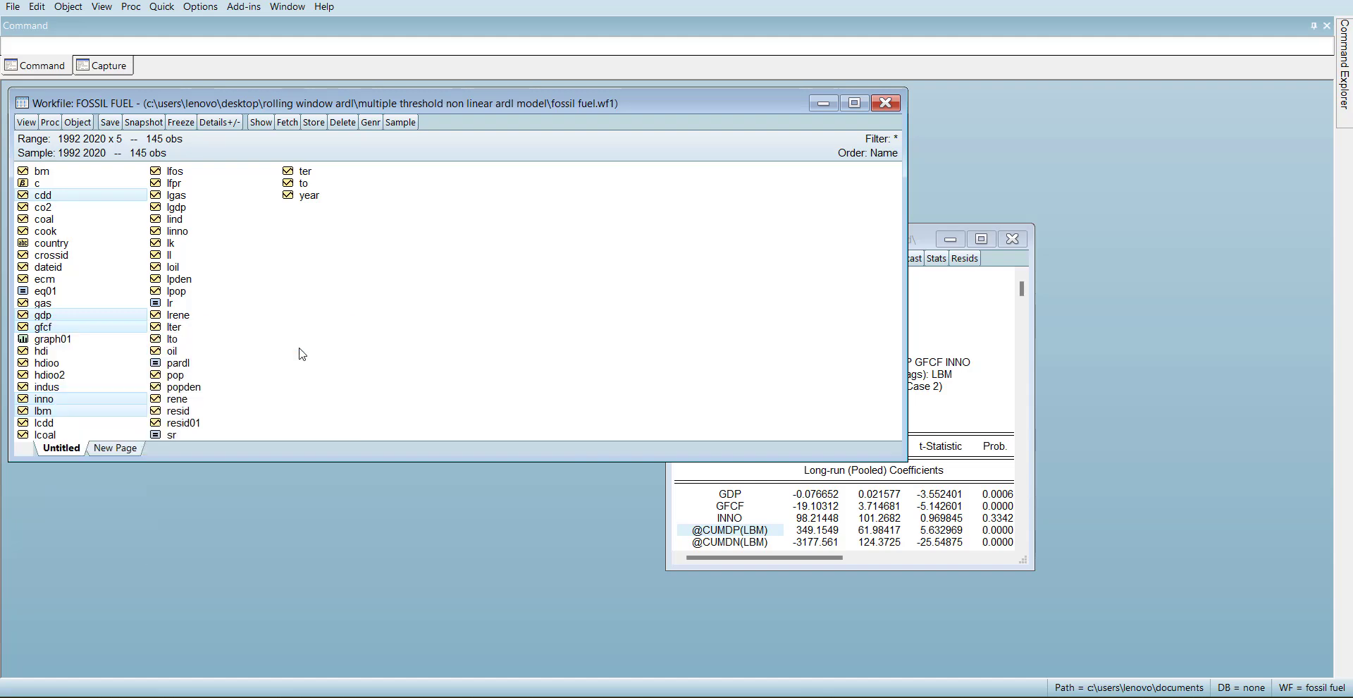
{"action": "left_click", "coordinate": [586, 407]}
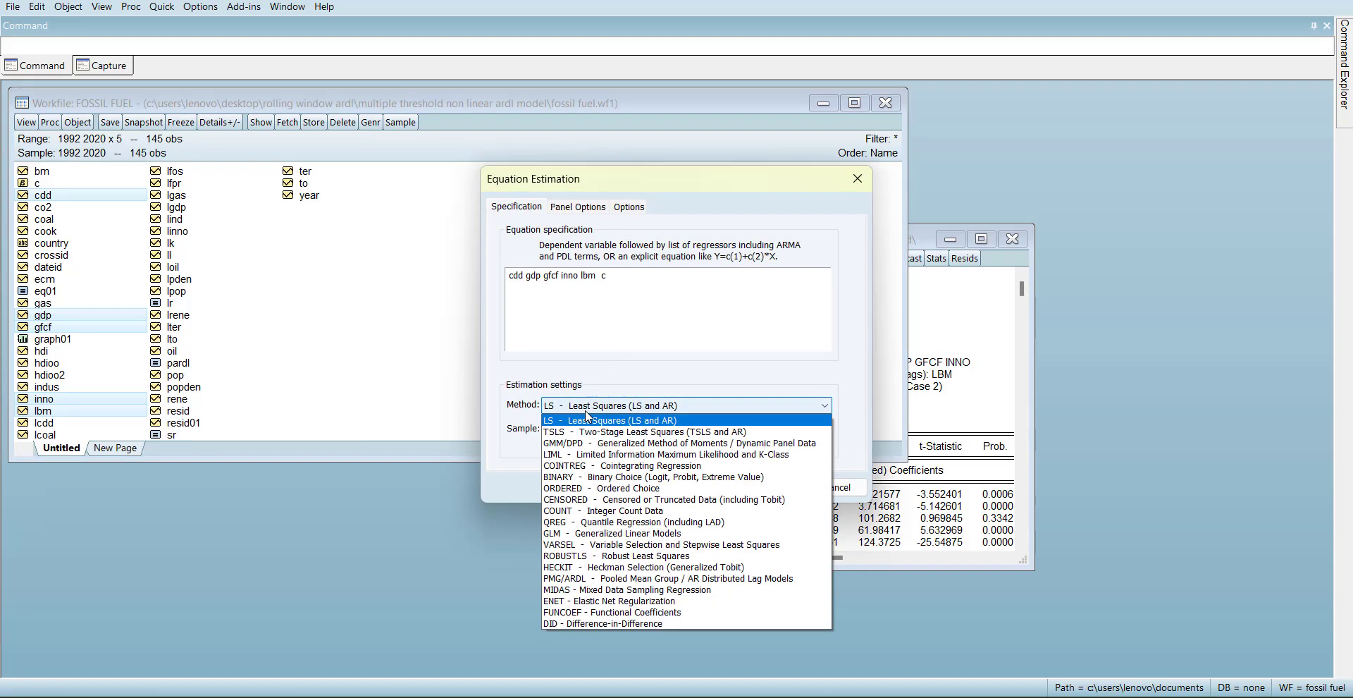
{"action": "left_click", "coordinate": [611, 522]}
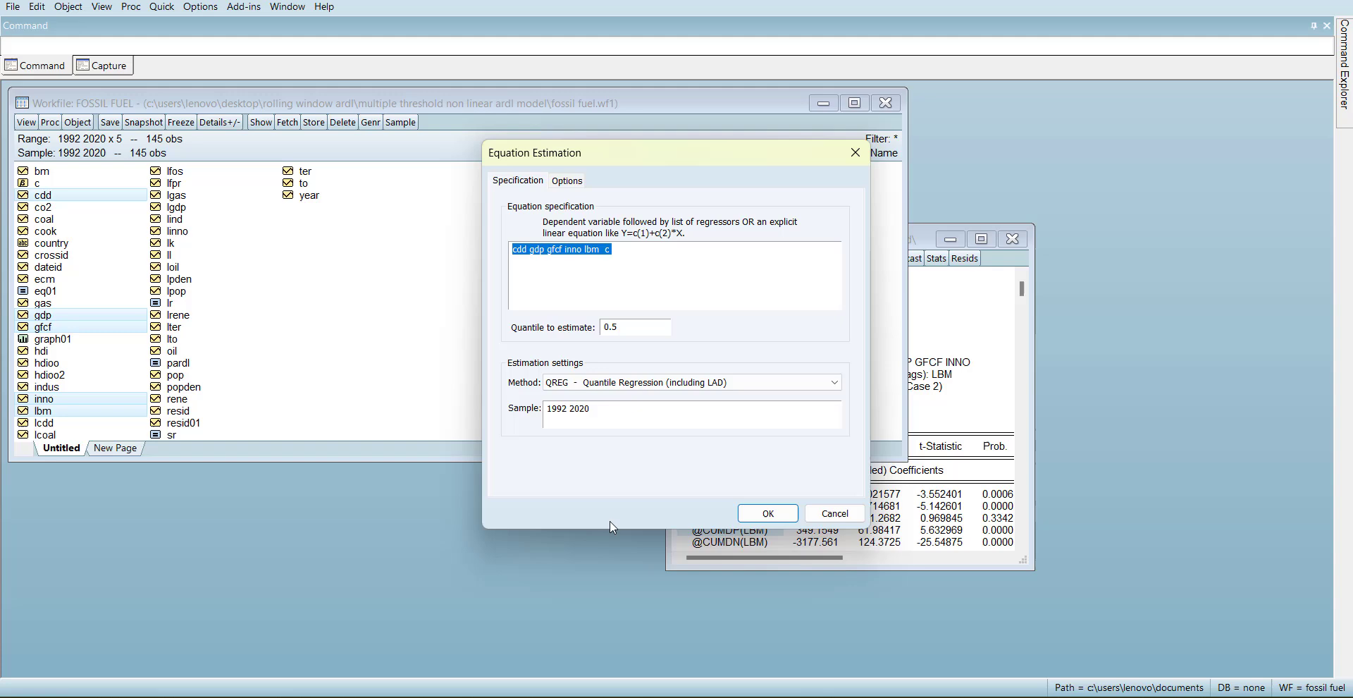
{"action": "left_click", "coordinate": [964, 367]}
{"action": "left_click", "coordinate": [768, 513]}
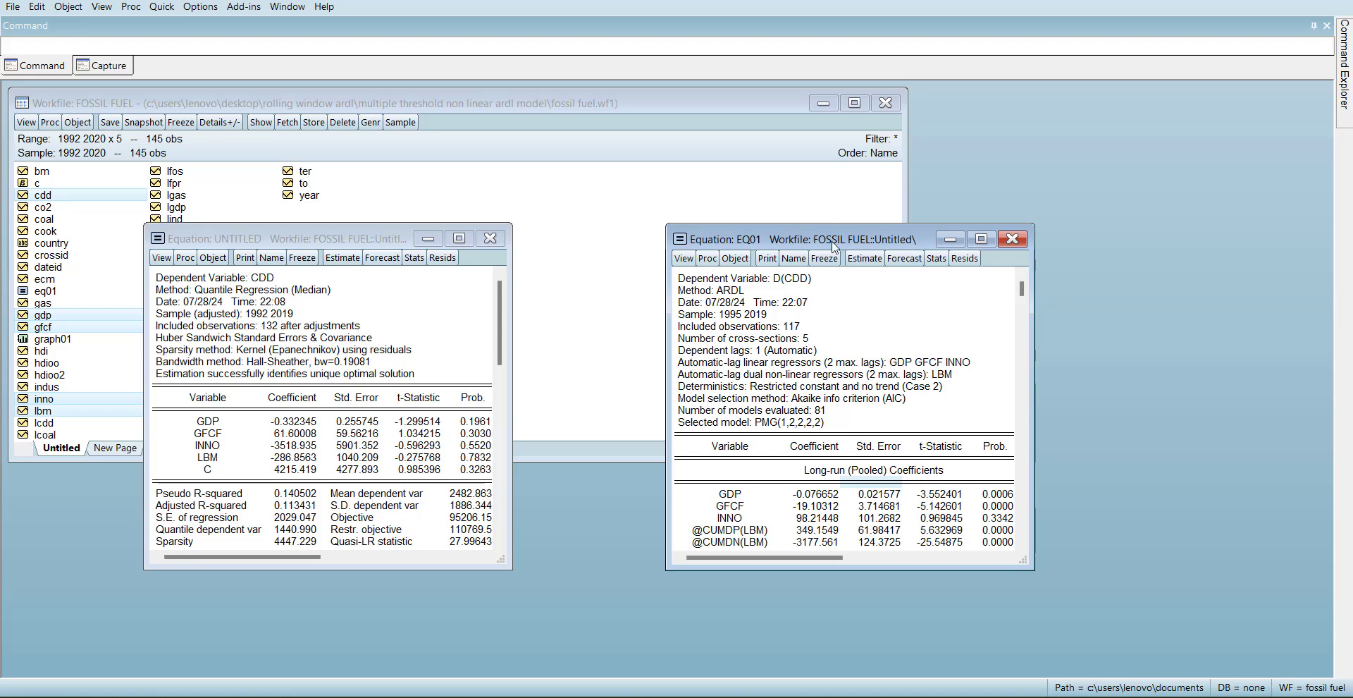
{"action": "left_click_drag", "start_coordinate": [833, 242], "coordinate": [899, 221]}
{"action": "left_click", "coordinate": [344, 257]}
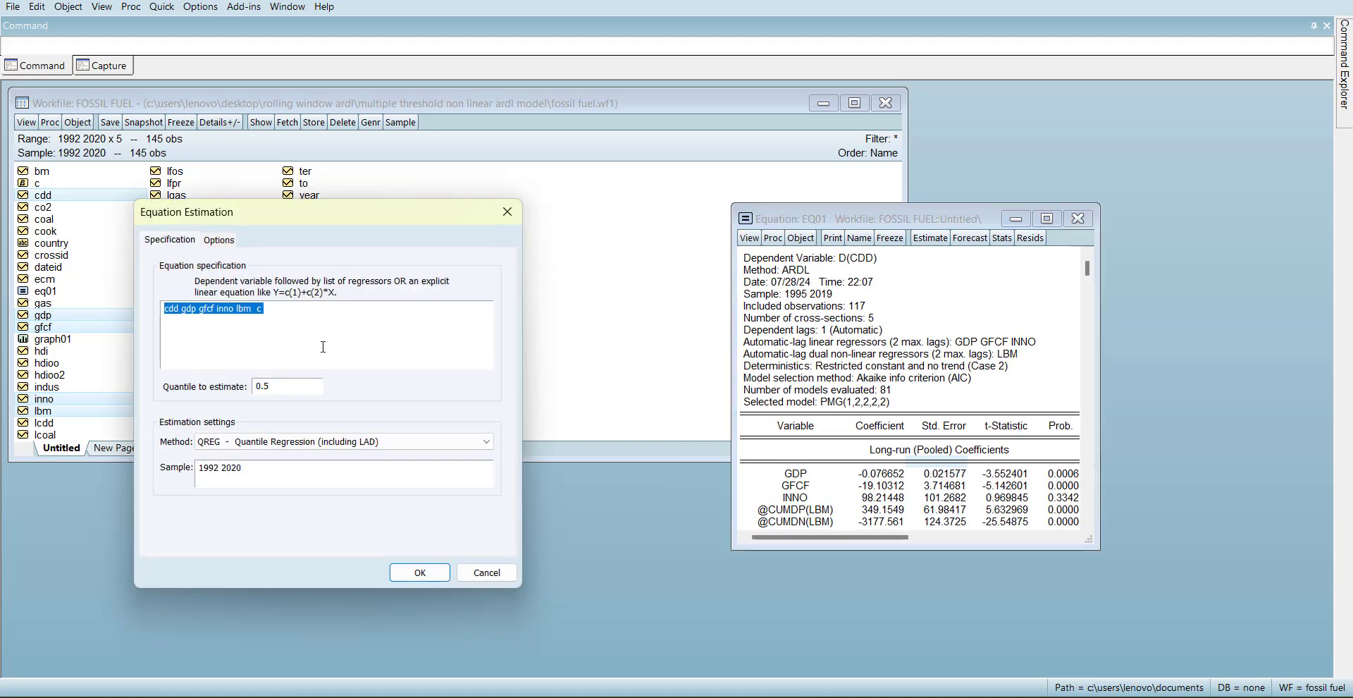
{"action": "left_click", "coordinate": [287, 341]}
{"action": "key", "text": "Left"}
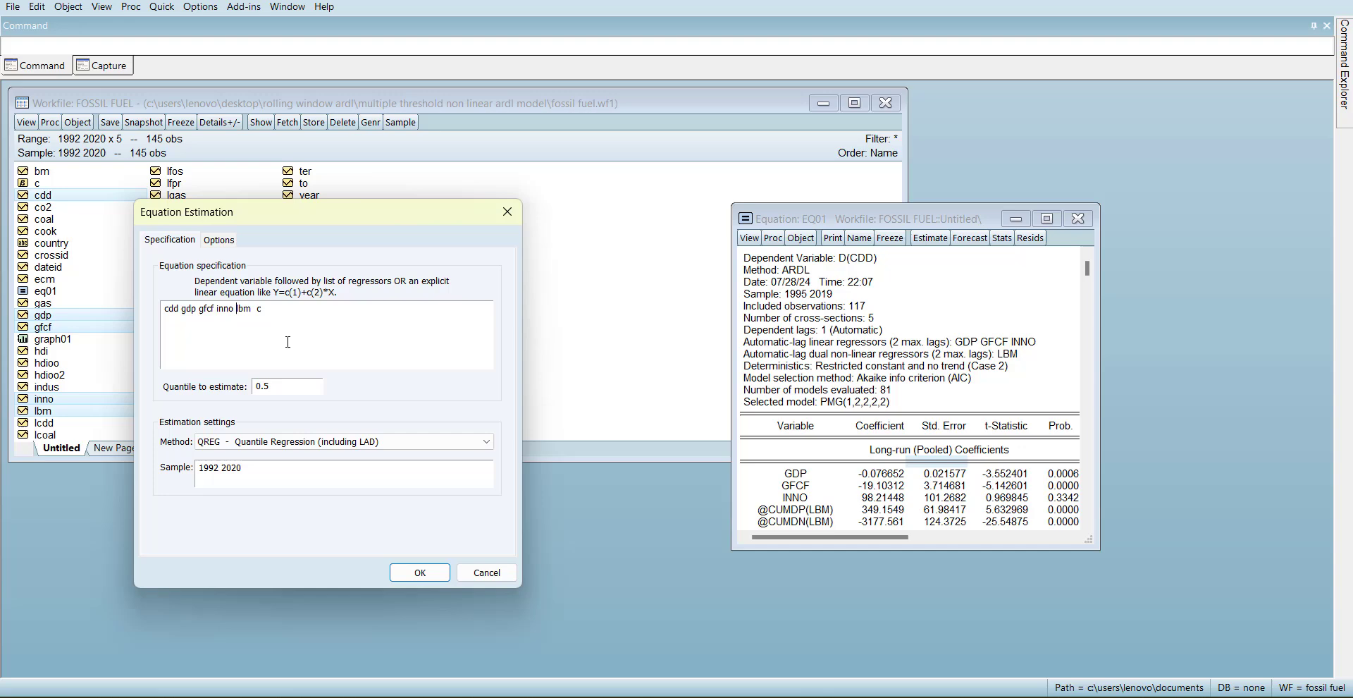
{"action": "type", "text": "@cumdp"}
{"action": "key", "text": "BackSpace"}
{"action": "key", "text": "Return"}
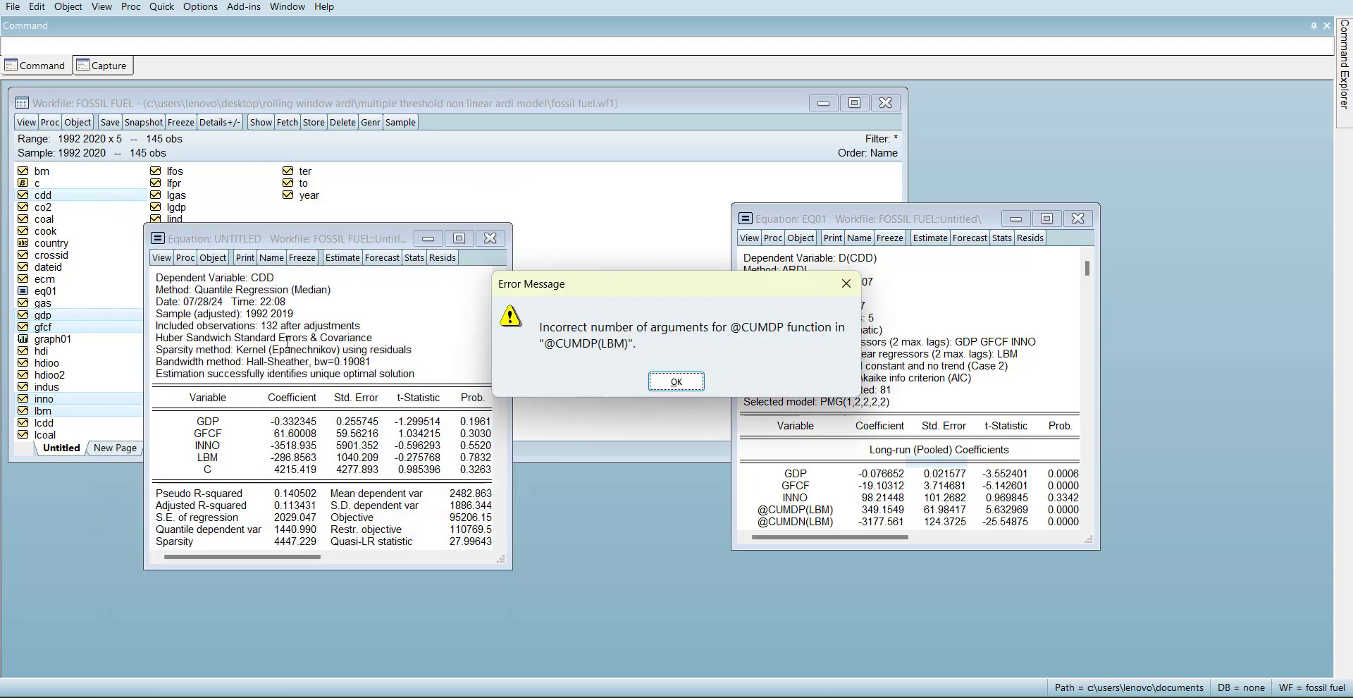
{"action": "left_click", "coordinate": [688, 387]}
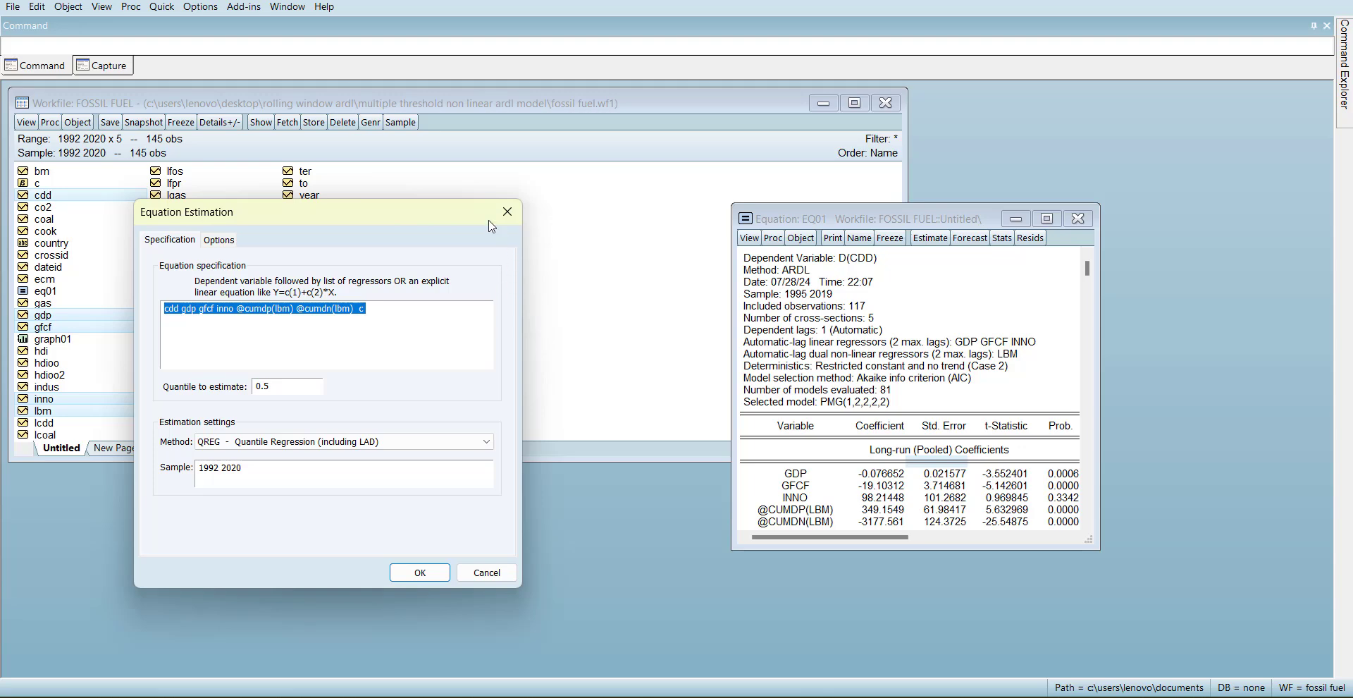
{"action": "key", "text": "Return"}
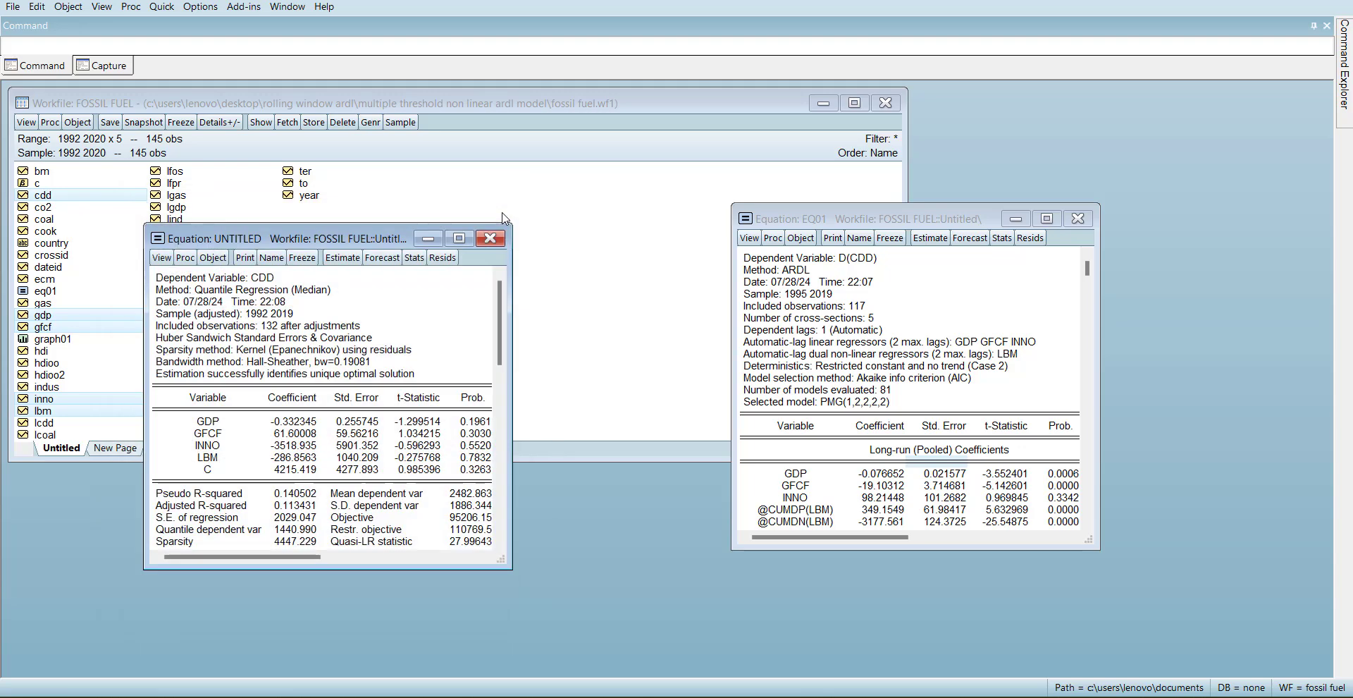
Run the ARDL symmetry test on maximized EQ01 and read the long-run and cross-section 1–5 results
{"action": "left_click", "coordinate": [1047, 219]}
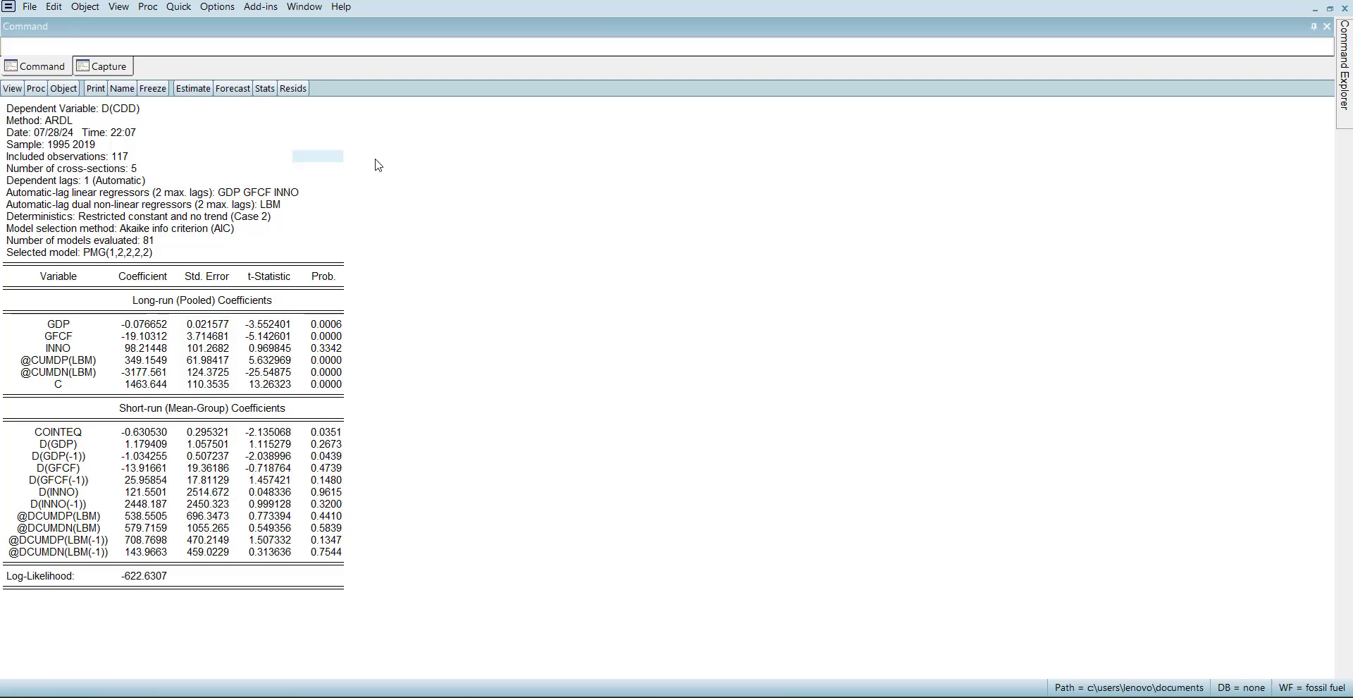
{"action": "left_click", "coordinate": [13, 89]}
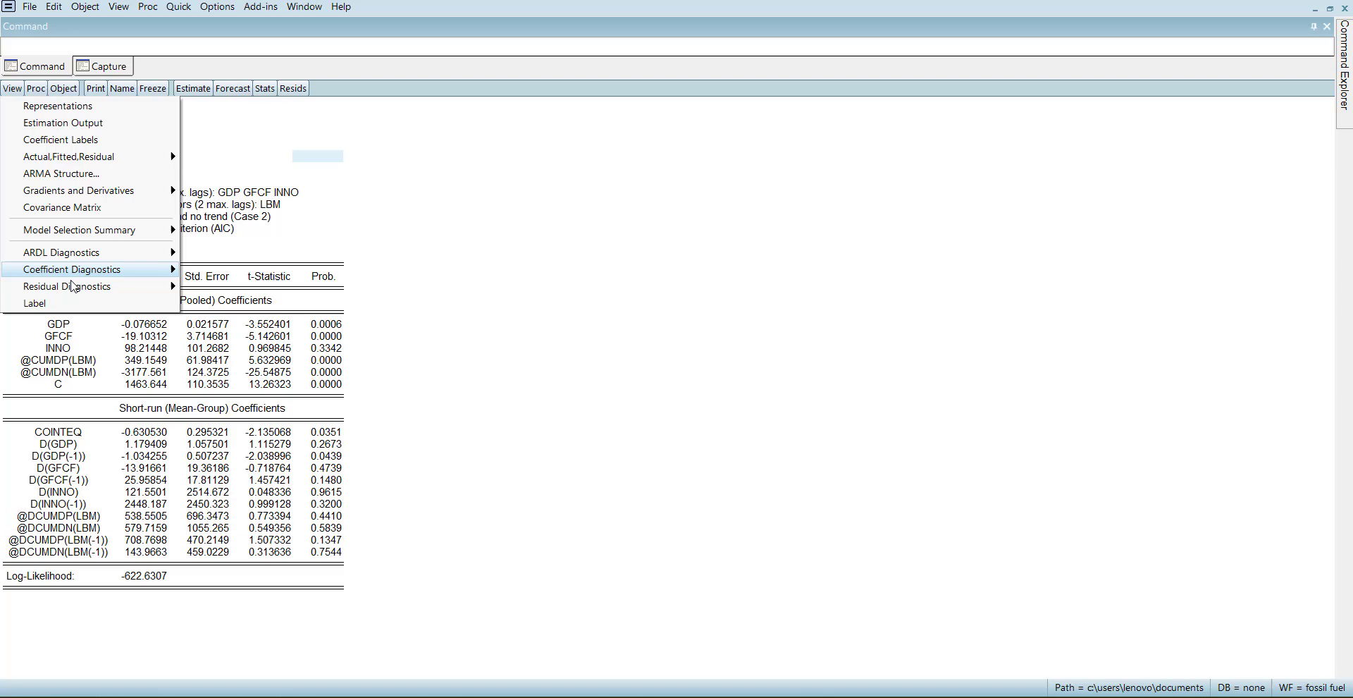
{"action": "mouse_move", "coordinate": [100, 257]}
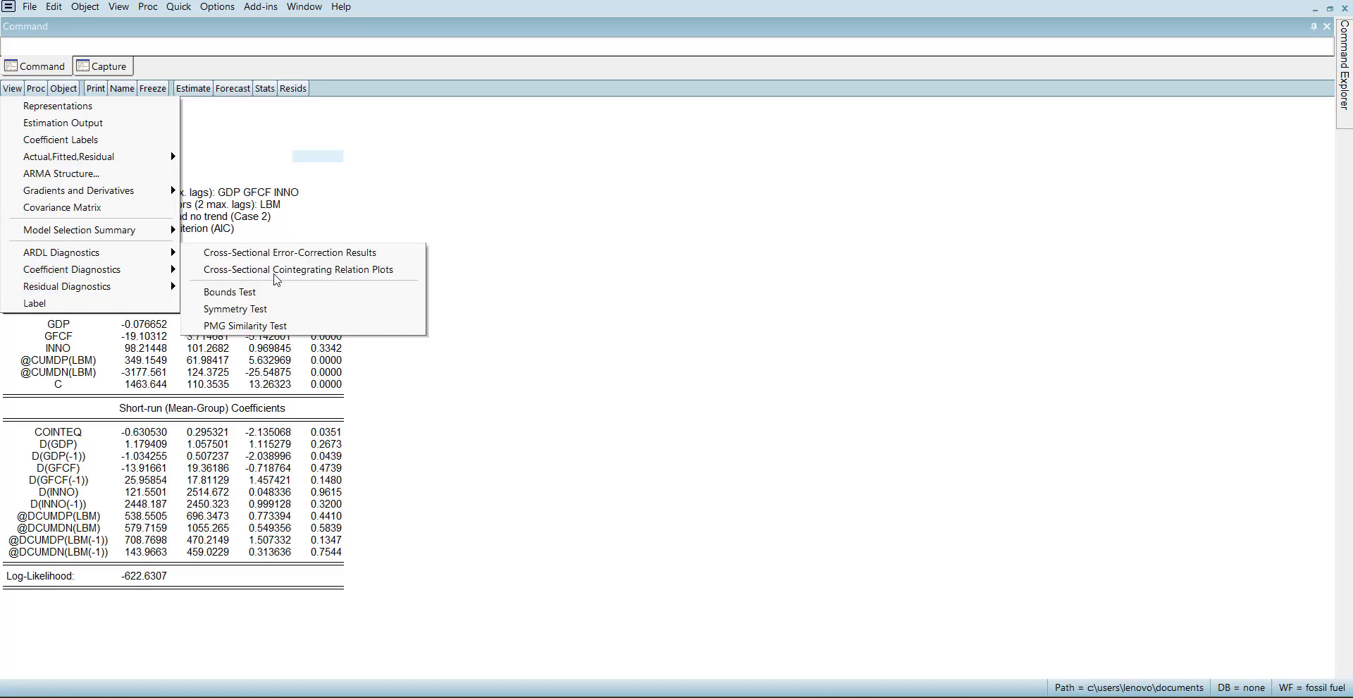
{"action": "left_click", "coordinate": [242, 310]}
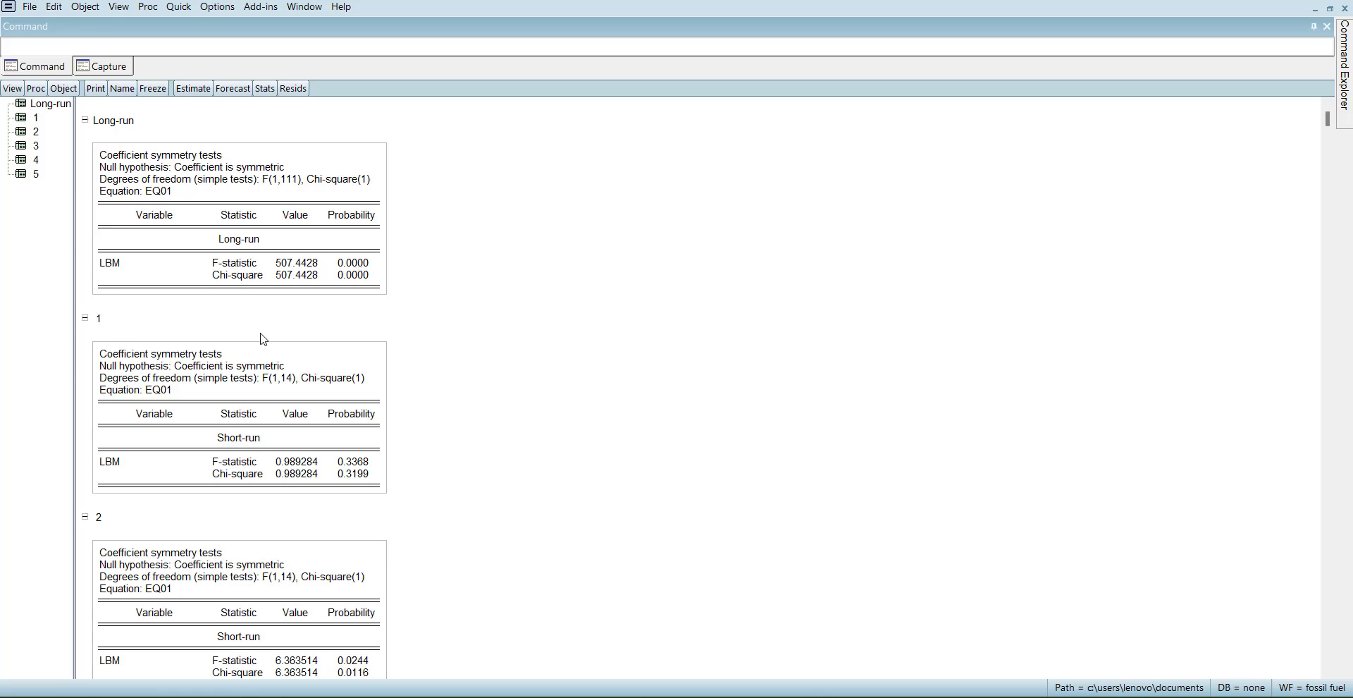
{"action": "scroll", "coordinate": [294, 413], "scroll_direction": "down", "scroll_amount": 1}
{"action": "scroll", "coordinate": [408, 505], "scroll_direction": "down", "scroll_amount": 1}
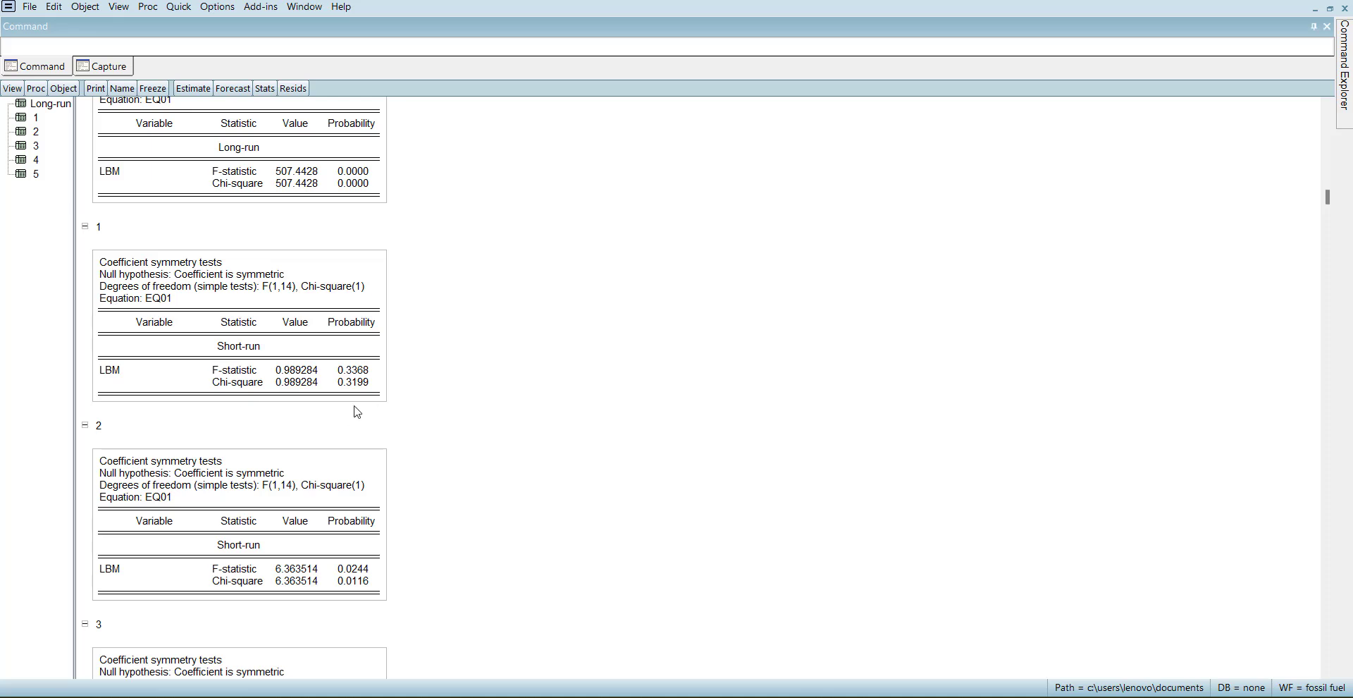
{"action": "scroll", "coordinate": [356, 412], "scroll_direction": "down", "scroll_amount": 2}
{"action": "scroll", "coordinate": [413, 378], "scroll_direction": "down", "scroll_amount": 1}
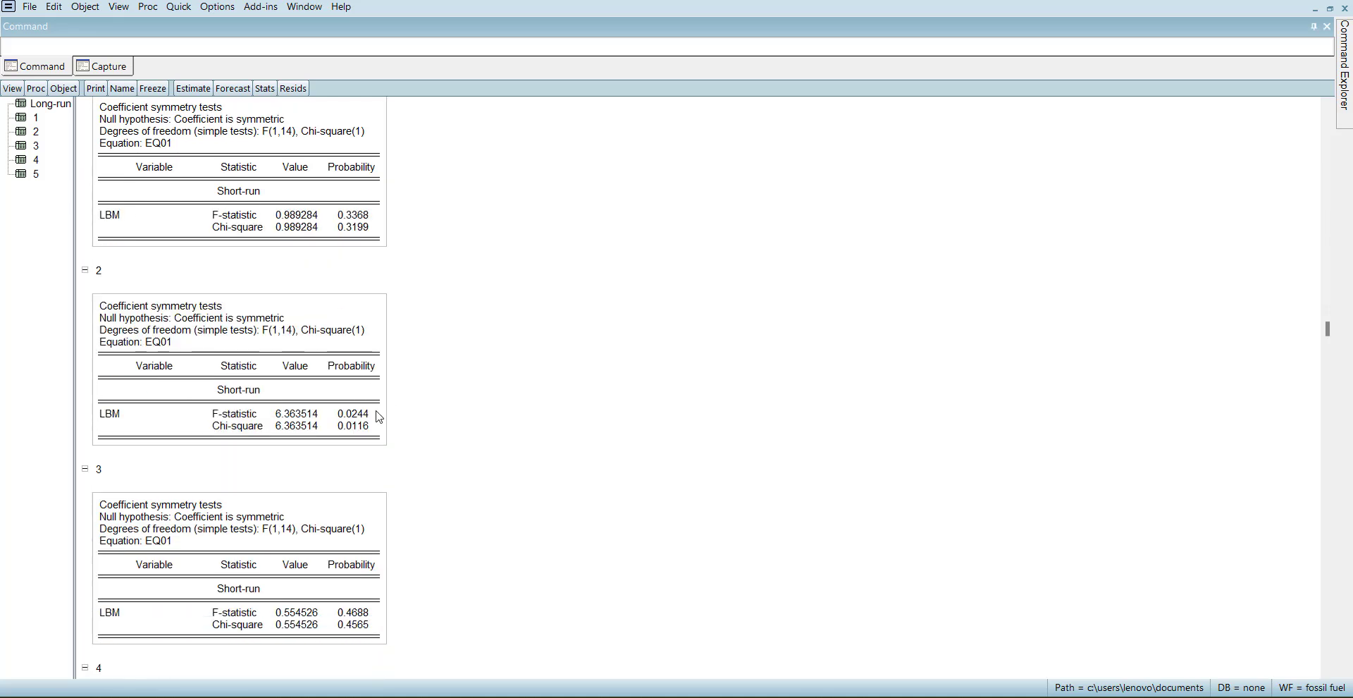
{"action": "scroll", "coordinate": [379, 416], "scroll_direction": "down", "scroll_amount": 2}
{"action": "scroll", "coordinate": [296, 477], "scroll_direction": "down", "scroll_amount": 2}
{"action": "scroll", "coordinate": [317, 492], "scroll_direction": "down", "scroll_amount": 3}
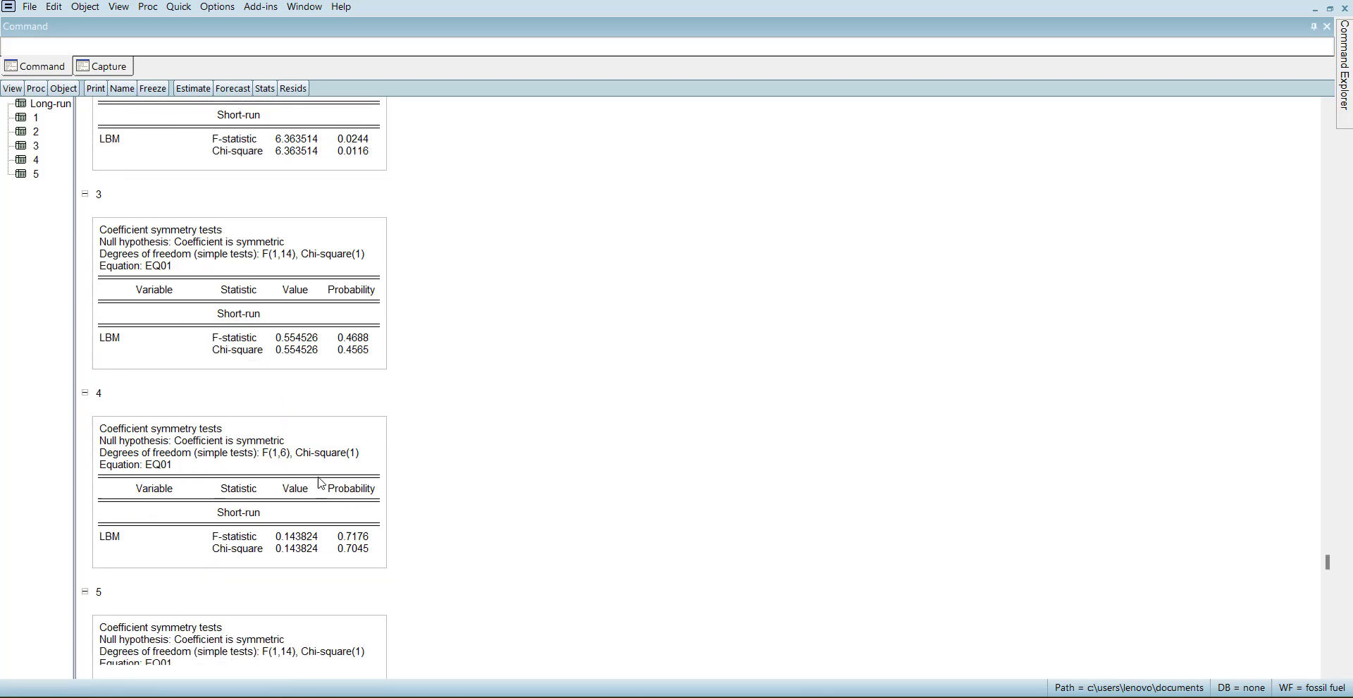
{"action": "scroll", "coordinate": [288, 522], "scroll_direction": "down", "scroll_amount": 1}
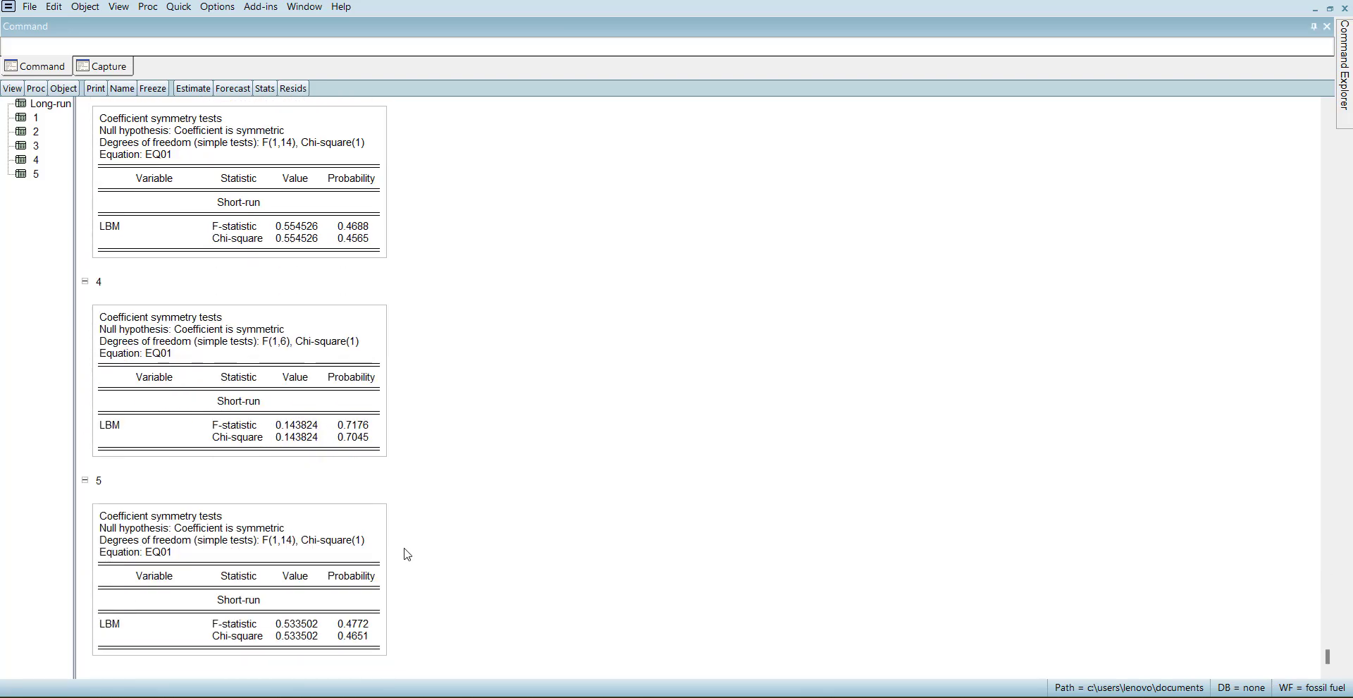
{"action": "scroll", "coordinate": [396, 596], "scroll_direction": "up", "scroll_amount": 9}
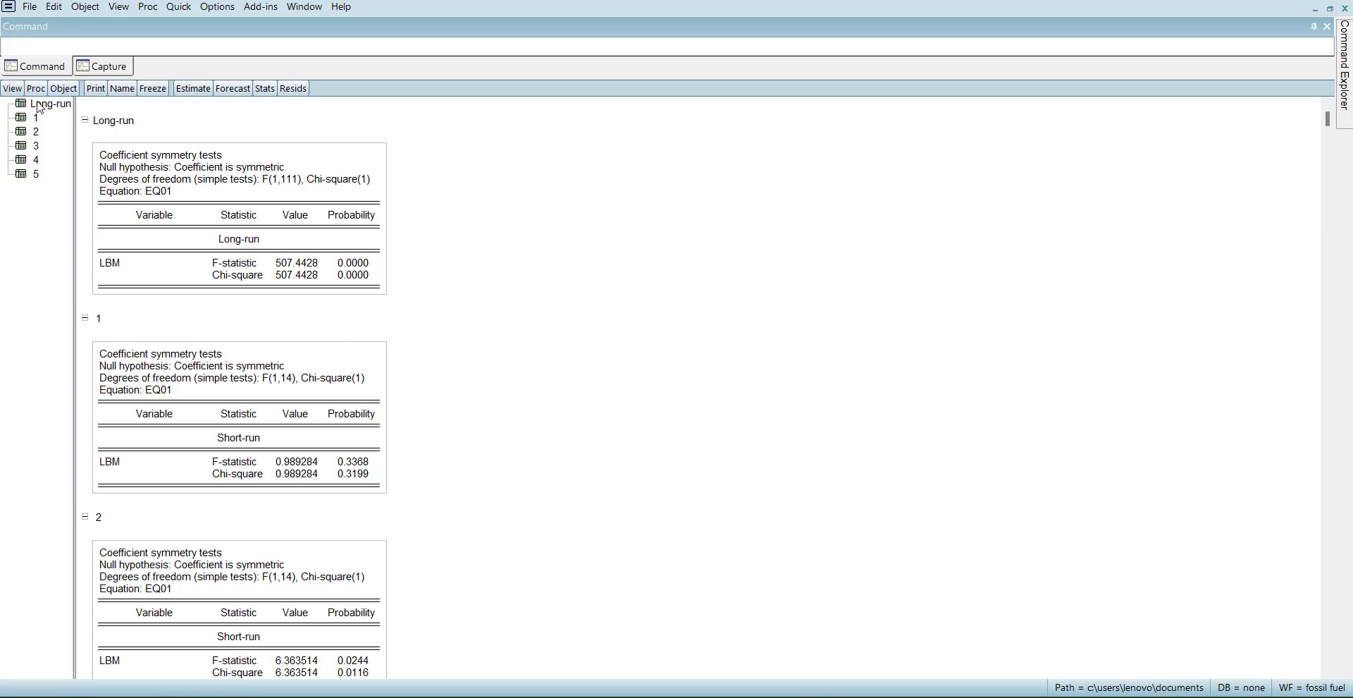
Show the ARDL bounds test for EQ01 with per-cross-section F-statistics and critical values
{"action": "left_click", "coordinate": [14, 90]}
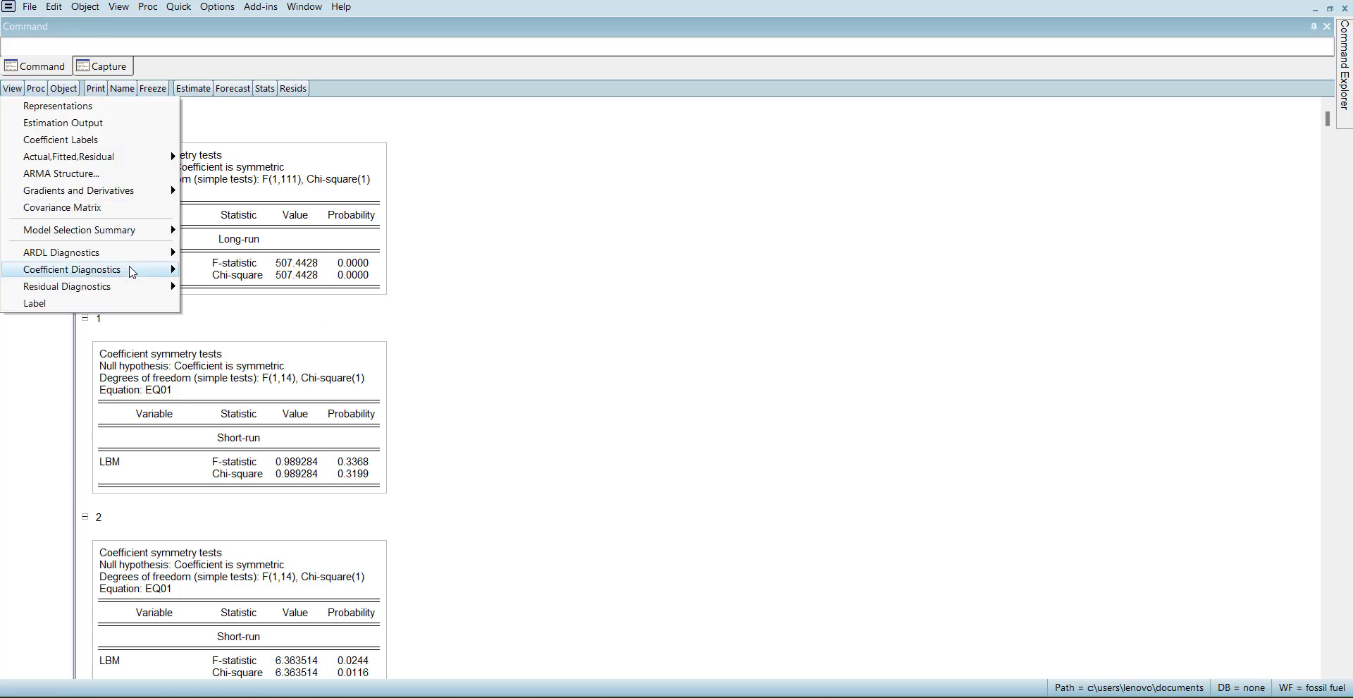
{"action": "mouse_move", "coordinate": [132, 271]}
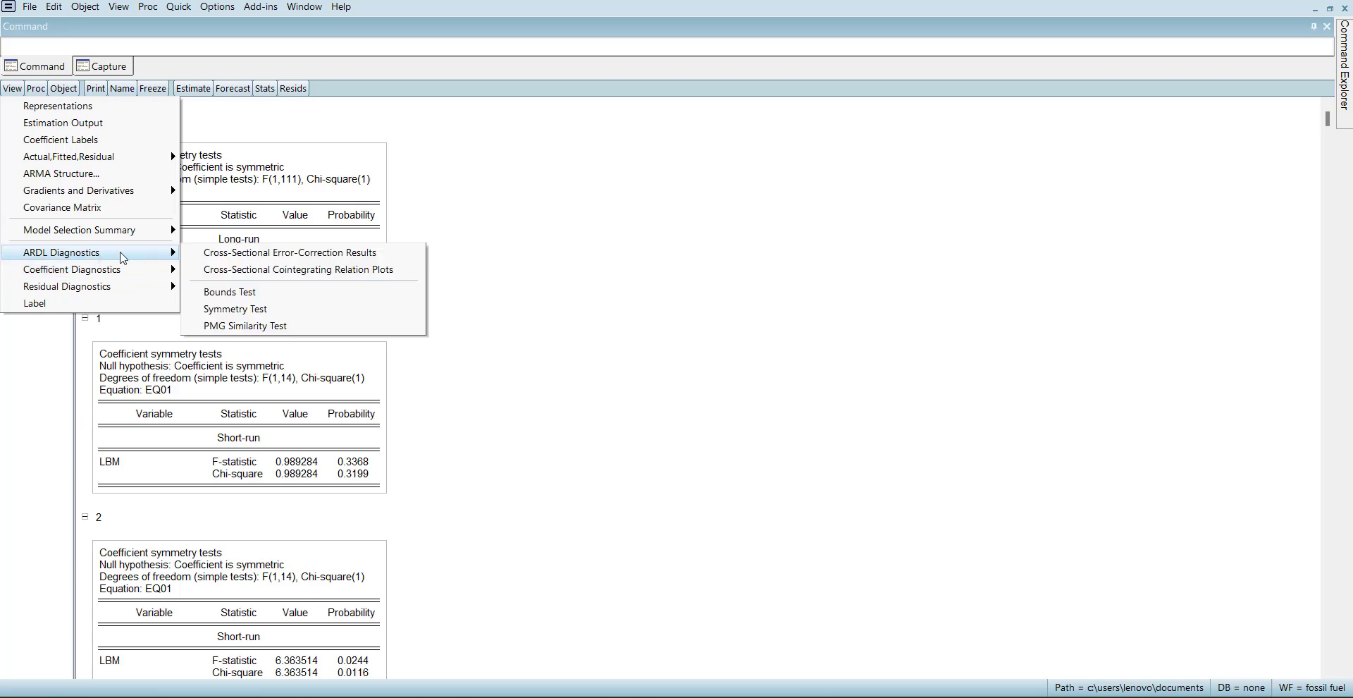
{"action": "left_click", "coordinate": [258, 295]}
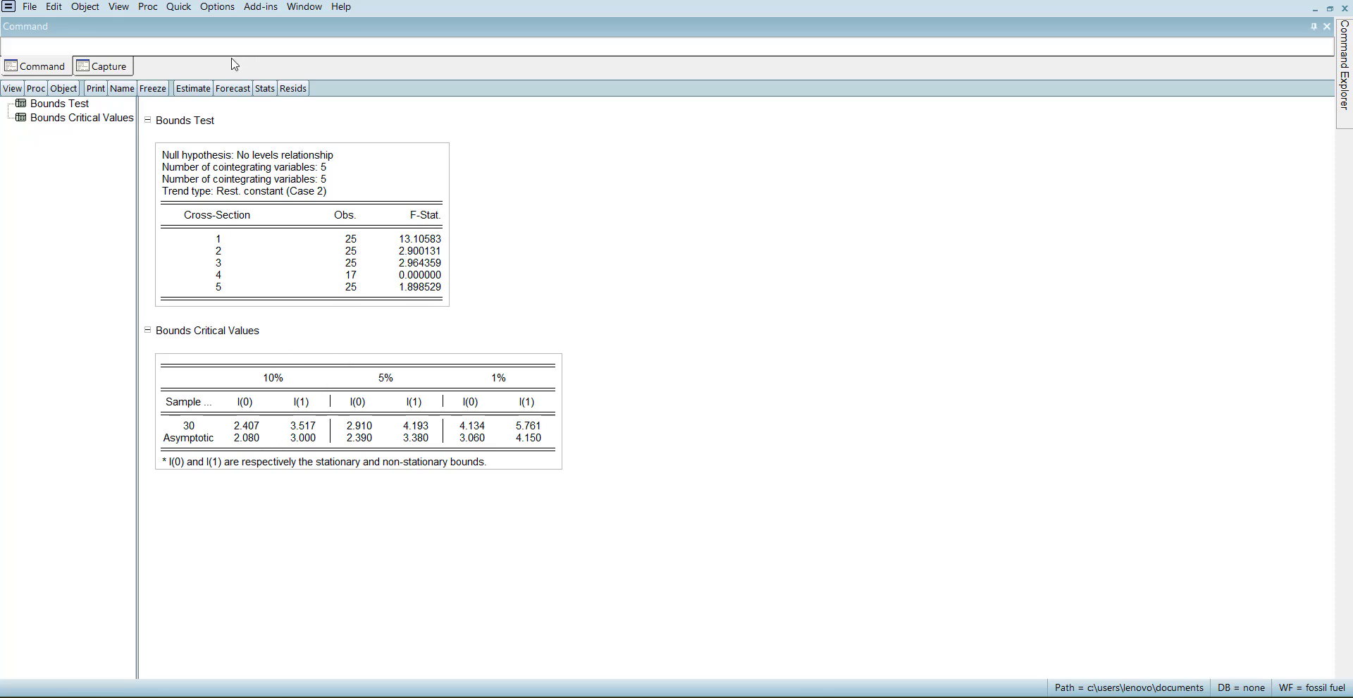
Run the PMG similarity test from the ARDL diagnostics of EQ01
{"action": "left_click", "coordinate": [13, 88]}
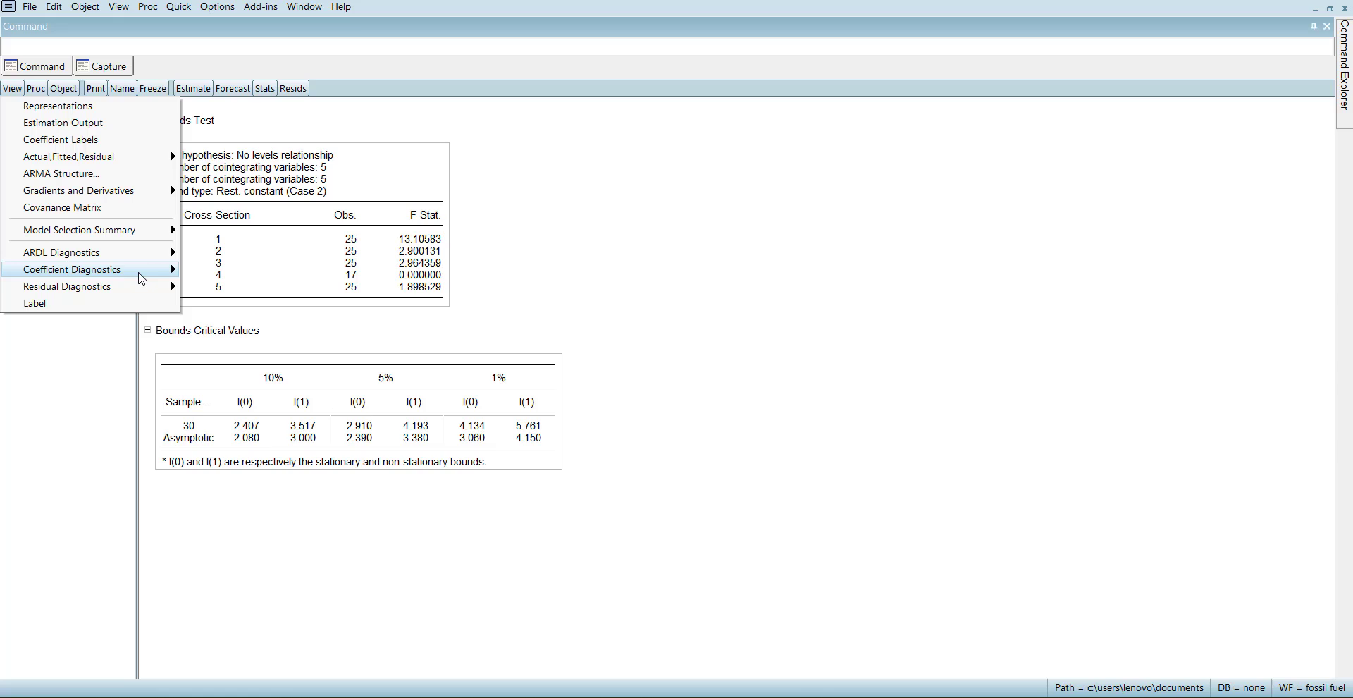
{"action": "mouse_move", "coordinate": [136, 258]}
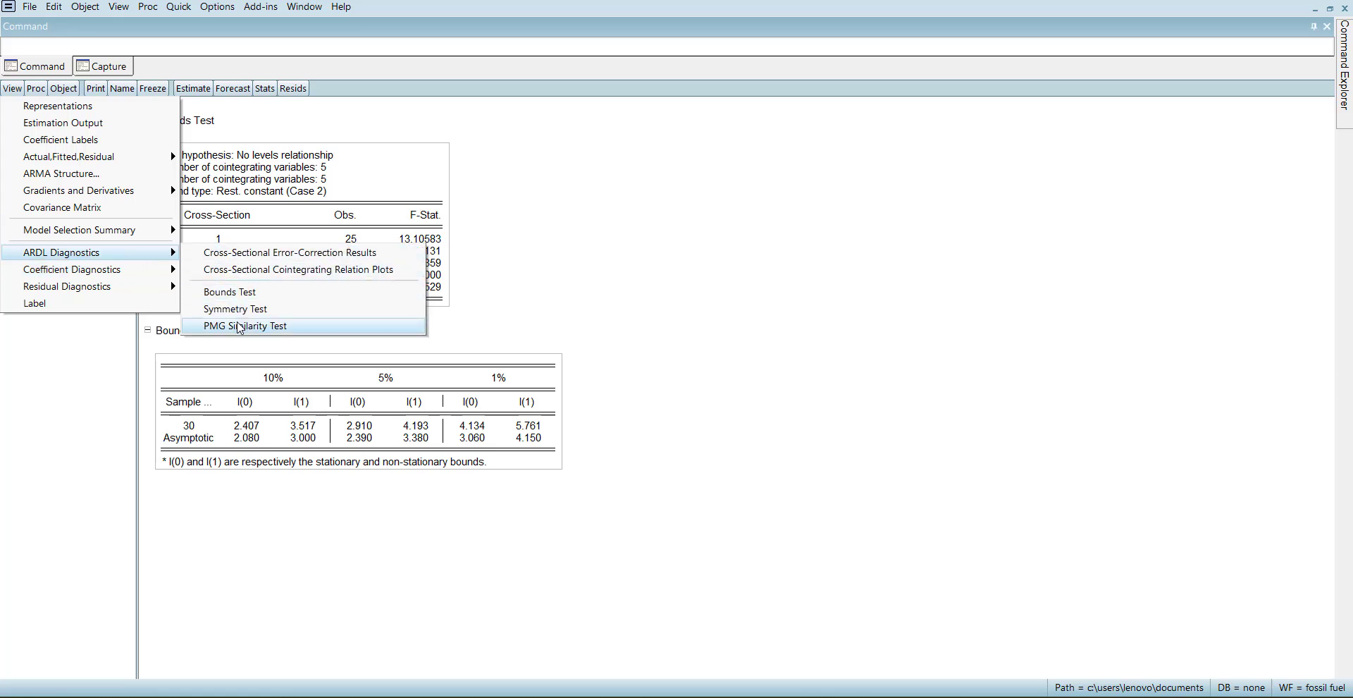
{"action": "left_click", "coordinate": [239, 327]}
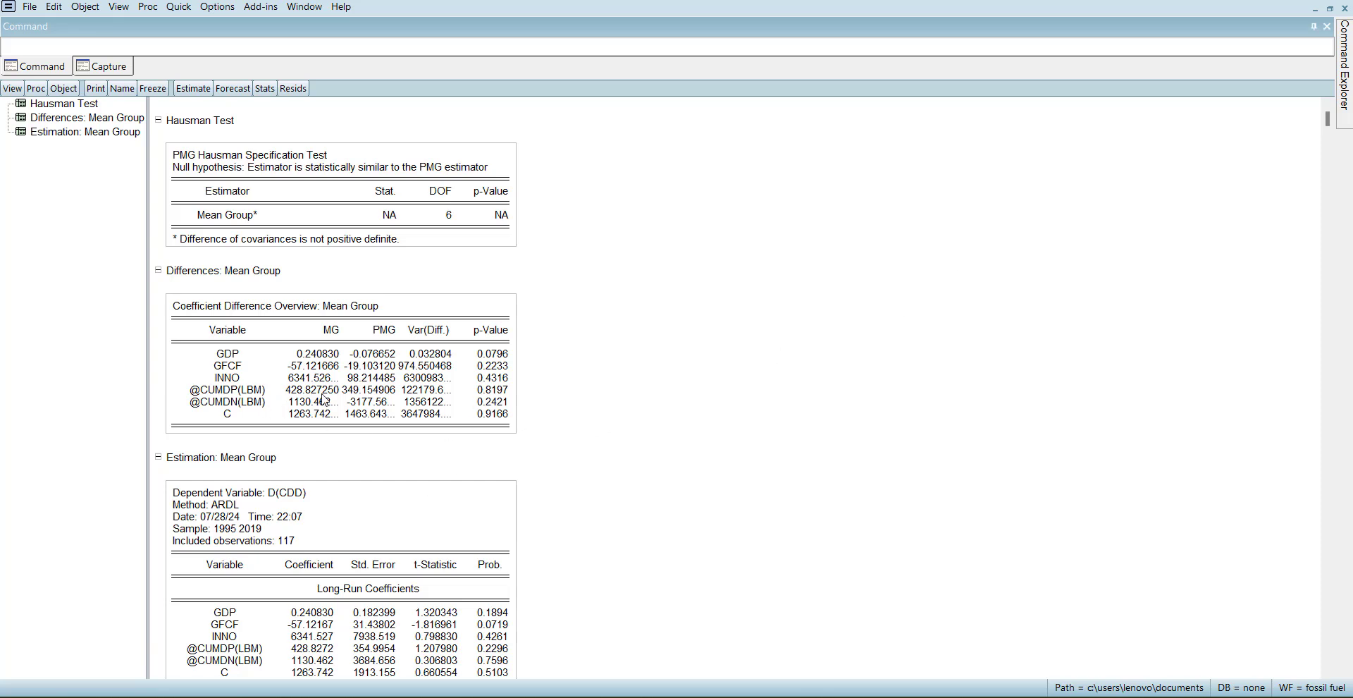
Scroll through the Hausman comparison of Mean Group and PMG coefficients, noting GDP's p=0.0796
{"action": "scroll", "coordinate": [301, 434], "scroll_direction": "down", "scroll_amount": 1}
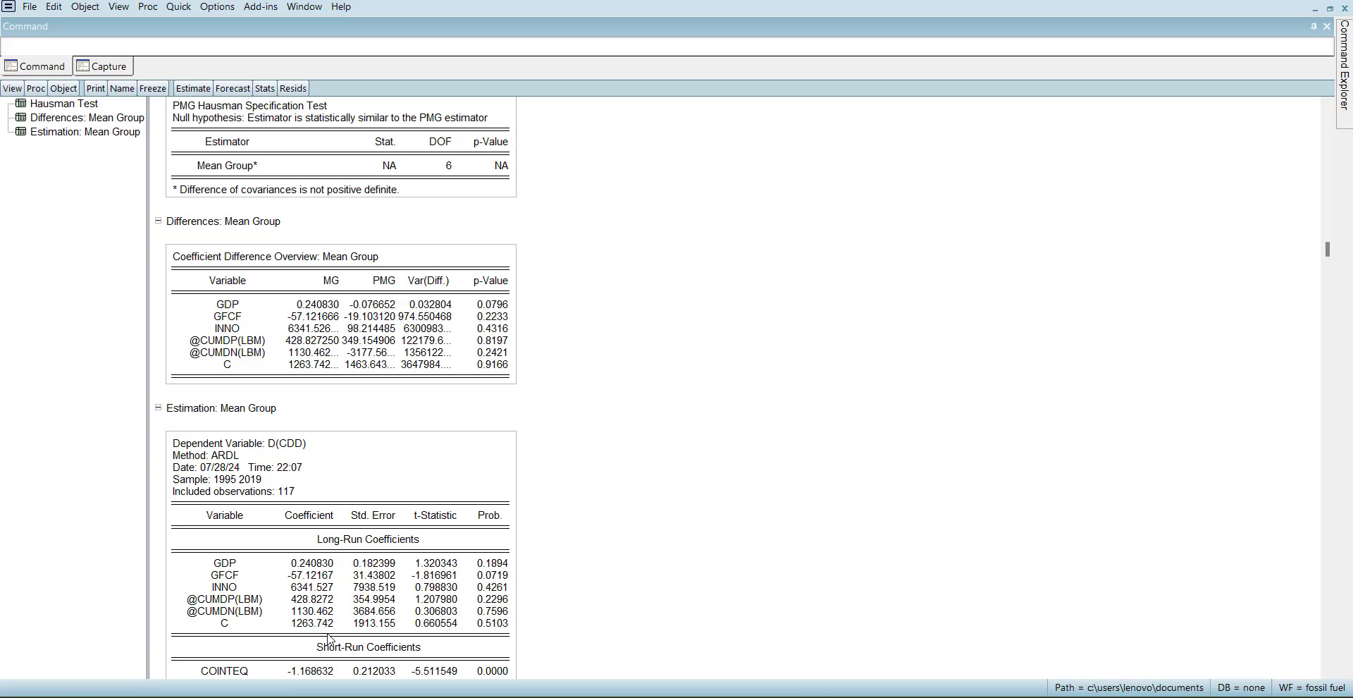
{"action": "scroll", "coordinate": [328, 638], "scroll_direction": "down", "scroll_amount": 1}
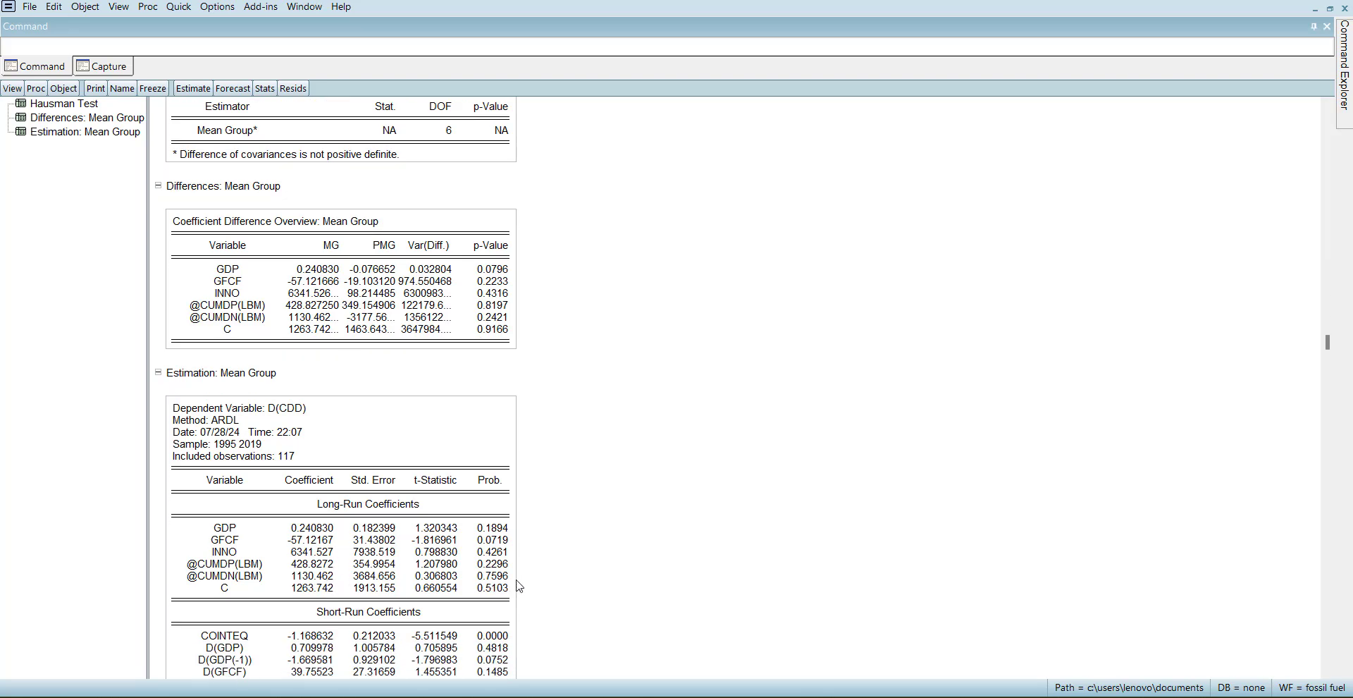
{"action": "scroll", "coordinate": [437, 508], "scroll_direction": "down", "scroll_amount": 2}
{"action": "scroll", "coordinate": [437, 508], "scroll_direction": "up", "scroll_amount": 3}
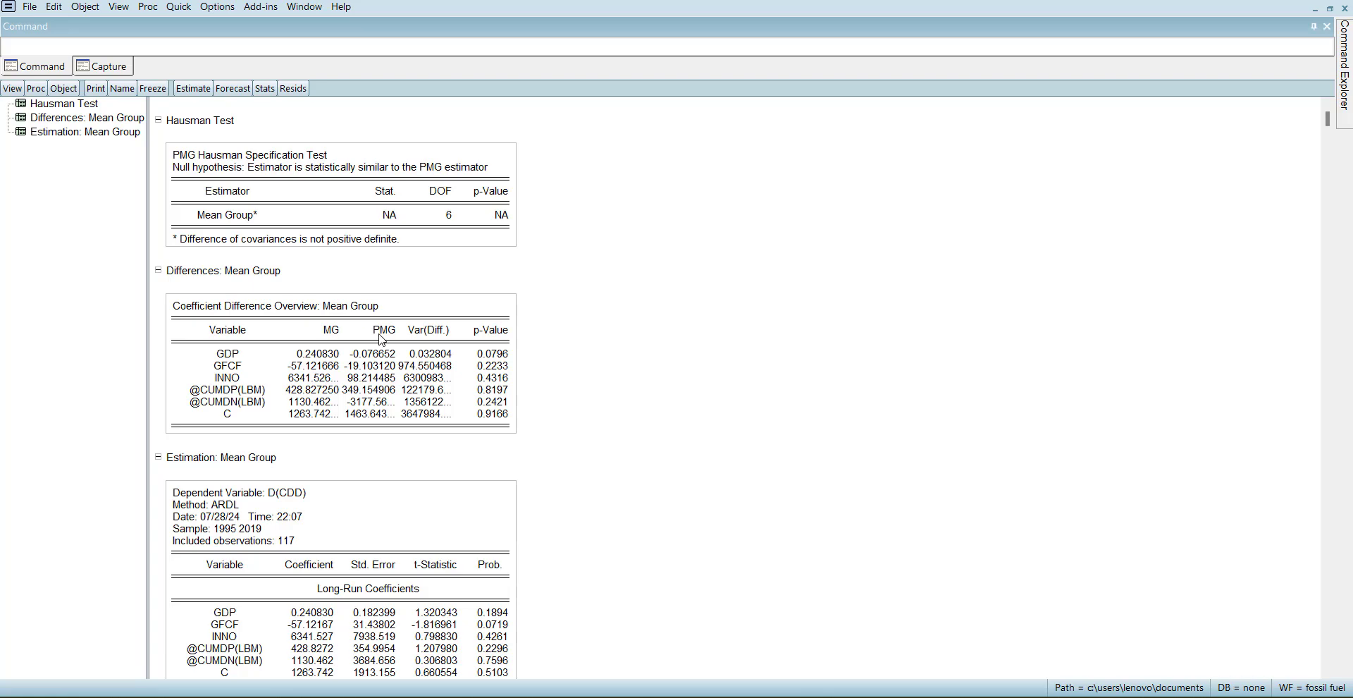
{"action": "scroll", "coordinate": [485, 396], "scroll_direction": "down", "scroll_amount": 6}
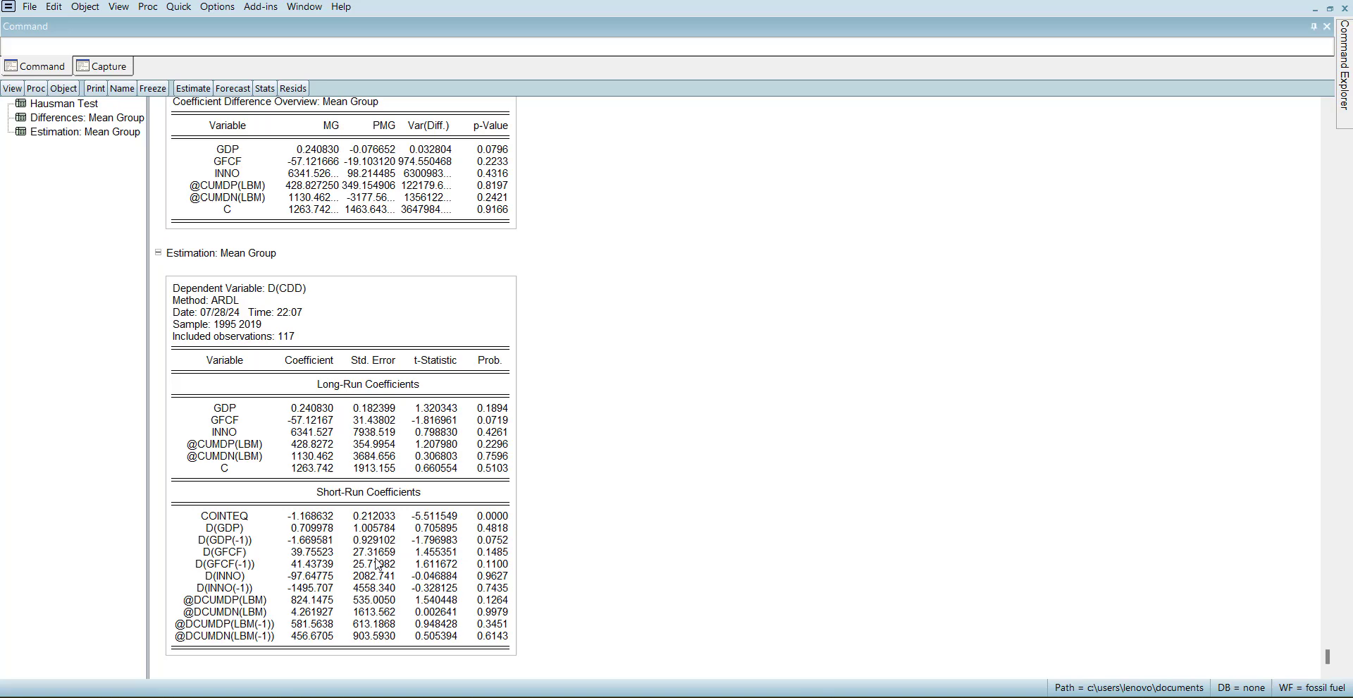
{"action": "scroll", "coordinate": [378, 563], "scroll_direction": "up", "scroll_amount": 6}
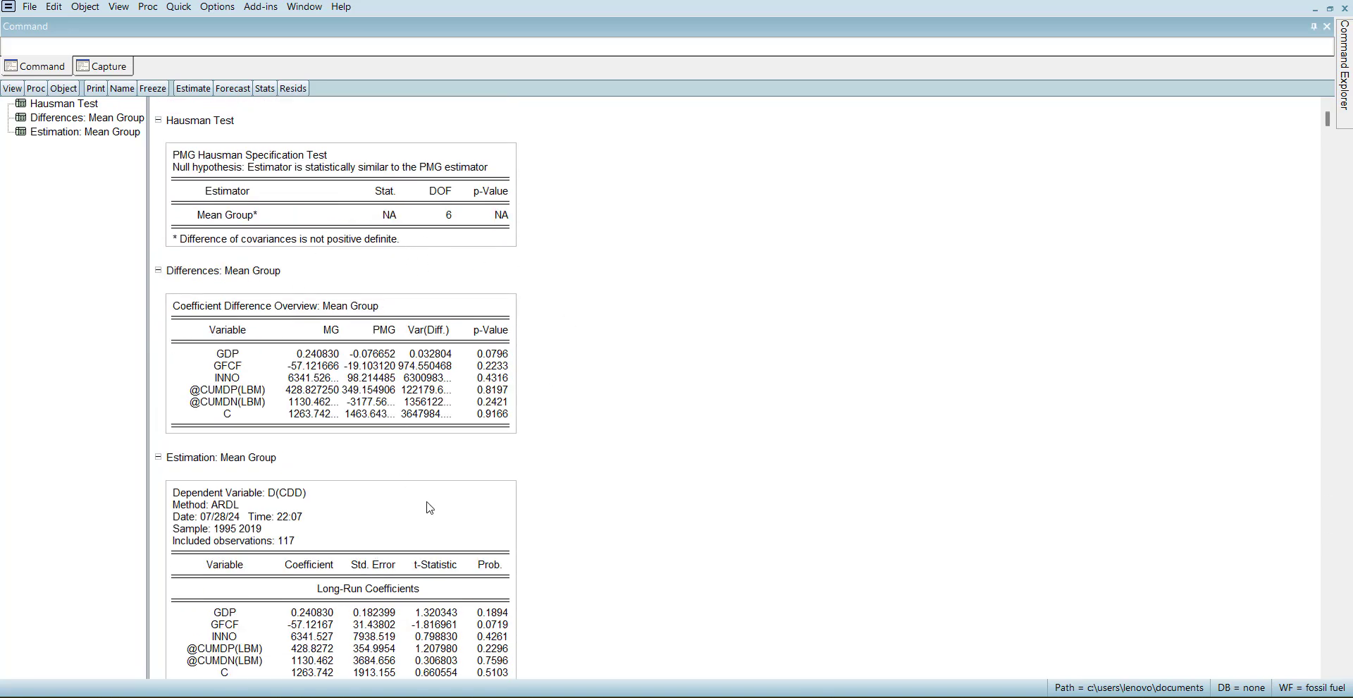